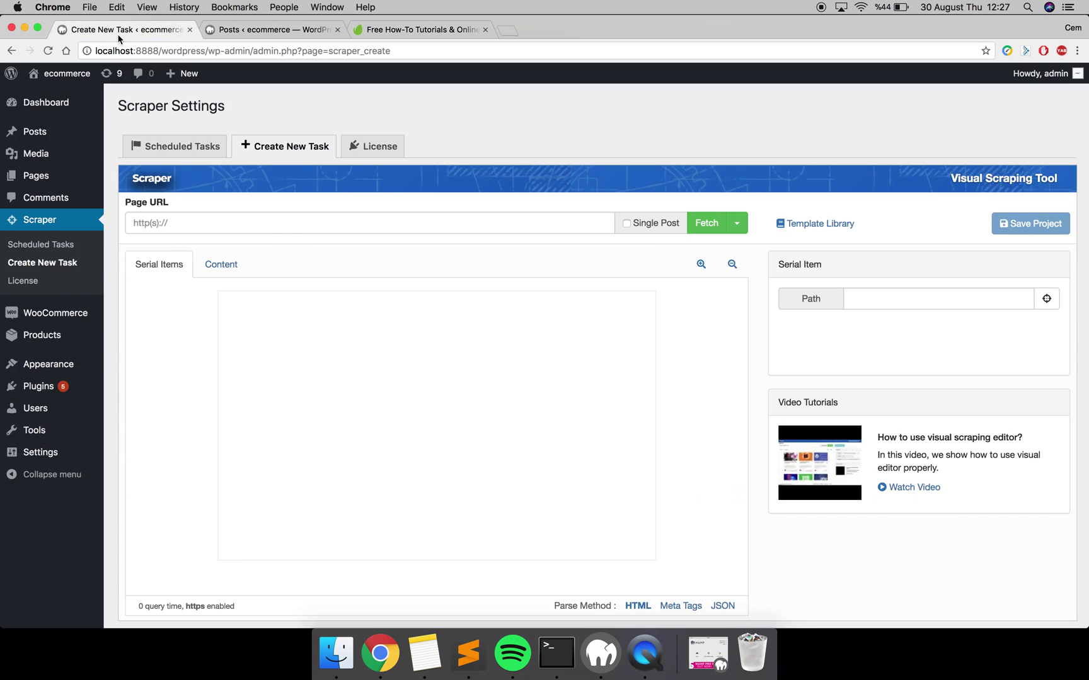
pyautogui.click(220, 220)
pyautogui.write('https://tutsplus.com/')
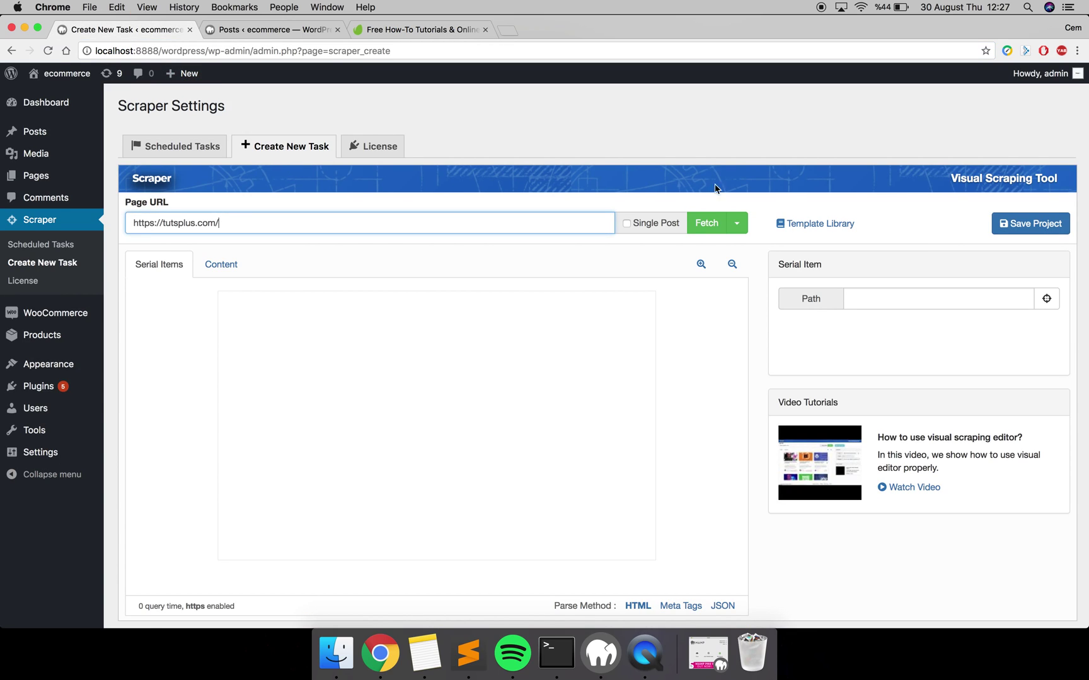
pyautogui.click(714, 223)
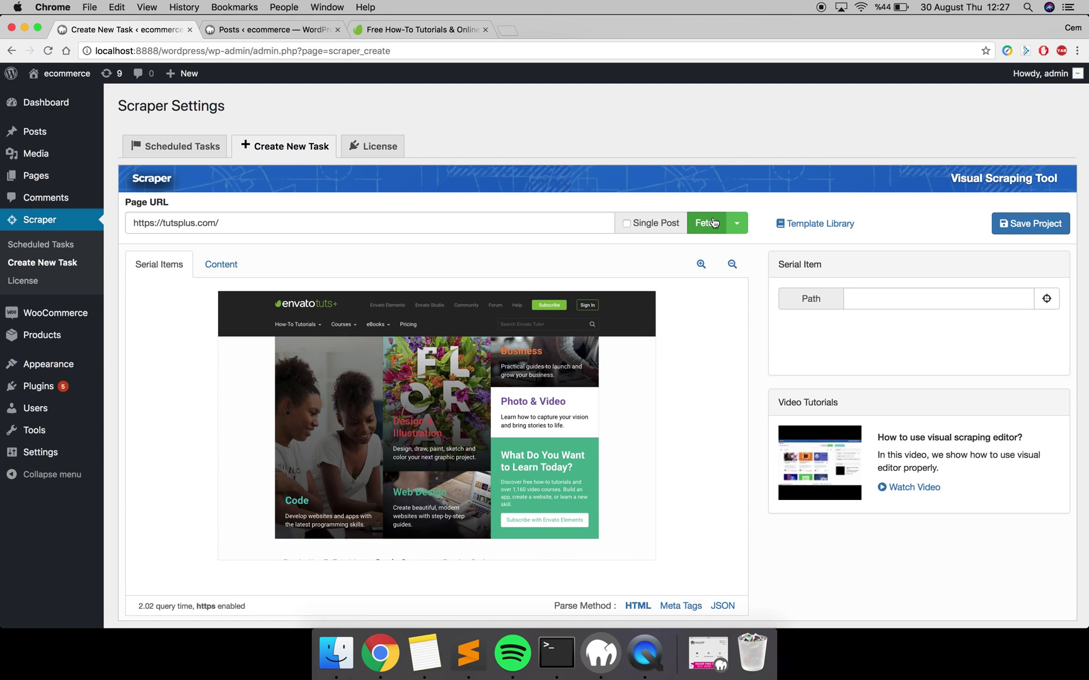
# - Pick the course title "From the Top: Adobe Photoshop for Beginners" under Popular Courses as the serial item path
pyautogui.scroll(-5, 626, 433)
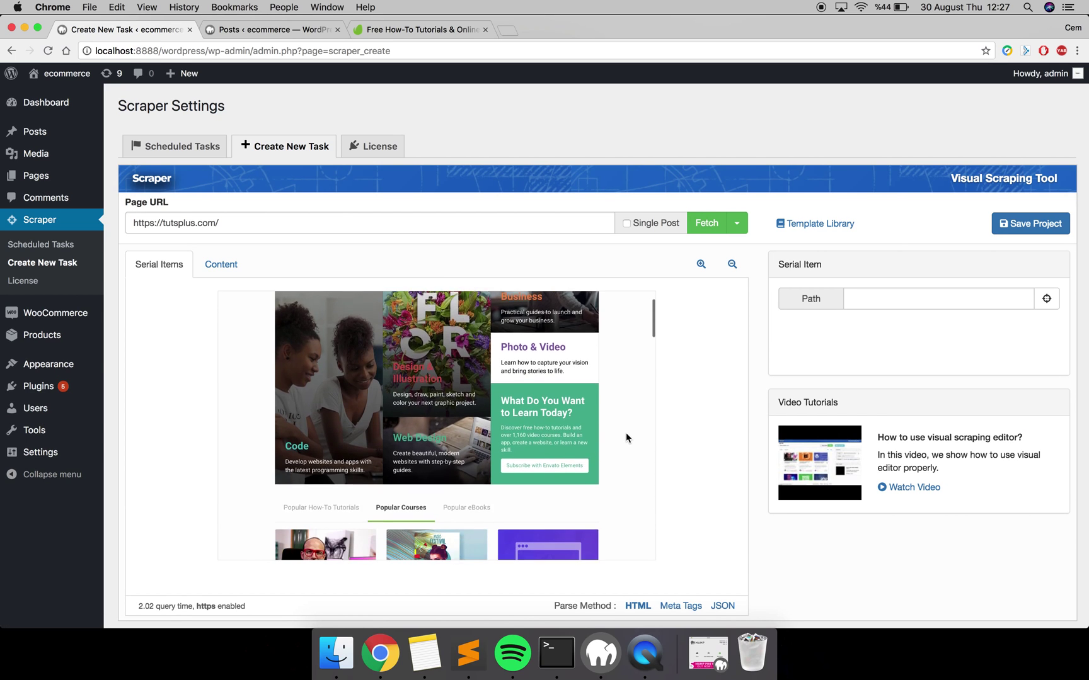
pyautogui.scroll(-1, 626, 433)
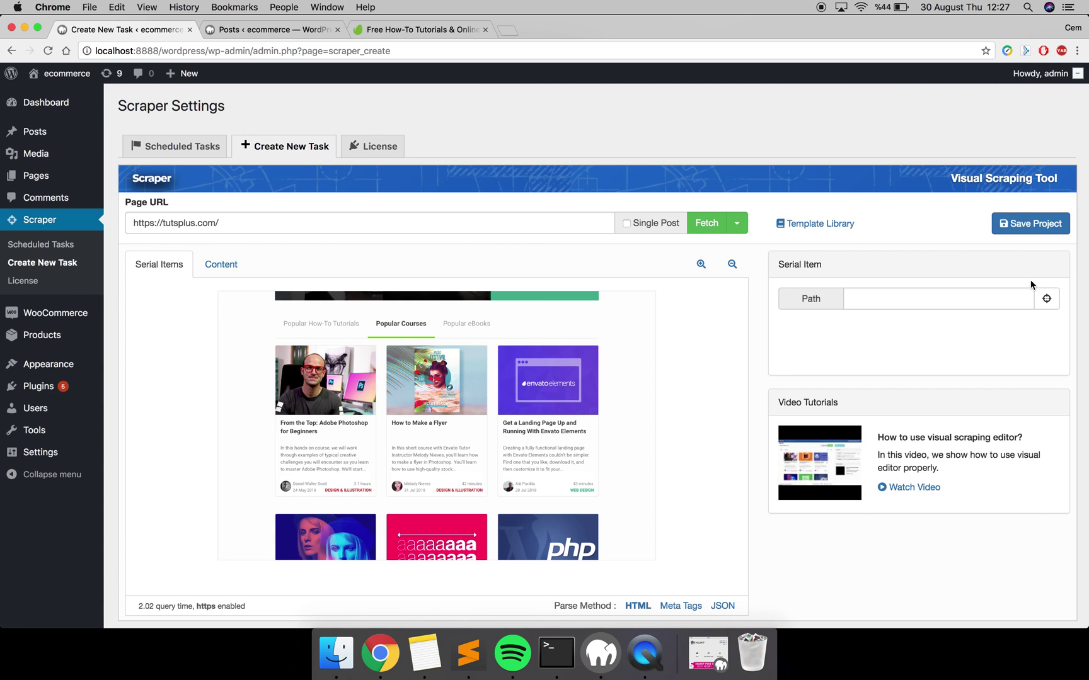
pyautogui.click(1044, 299)
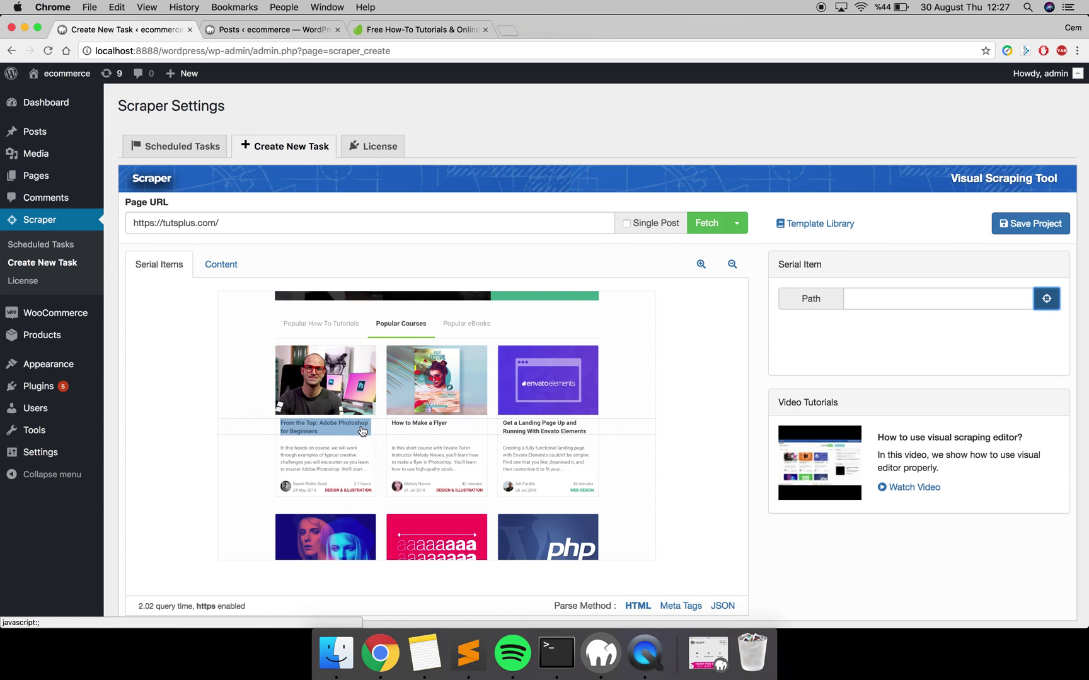
pyautogui.click(362, 431)
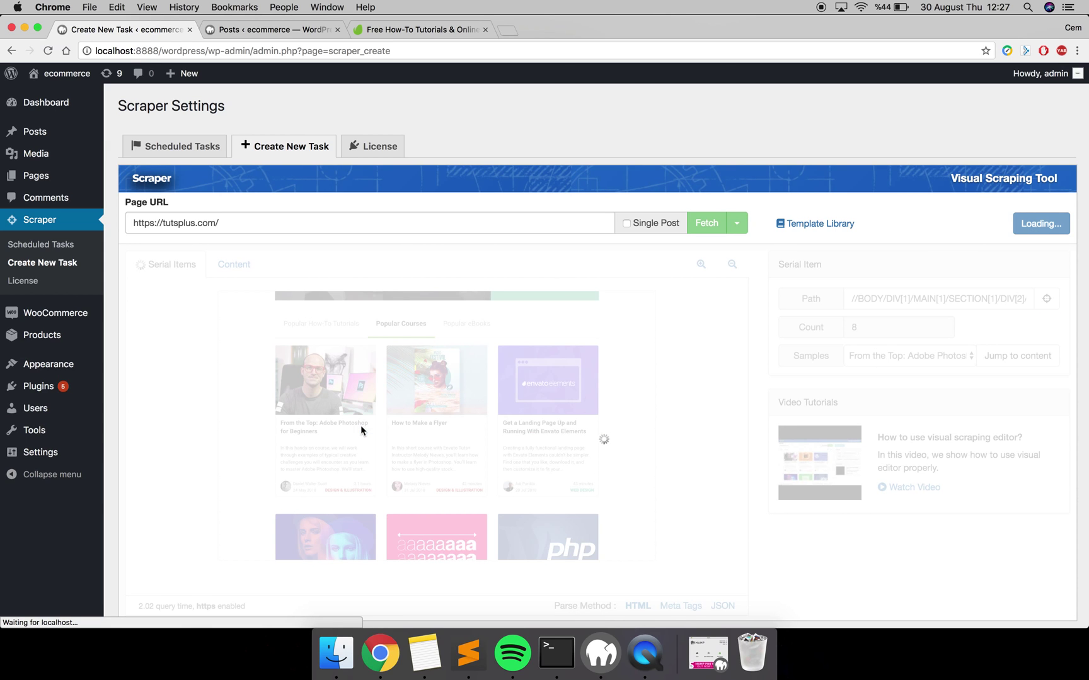
# - Review the matched serial item samples and jump to the content of "From the Top: Adobe Photoshop for Beginners"
pyautogui.scroll(-3, 632, 357)
pyautogui.scroll(-5, 632, 357)
pyautogui.scroll(6, 632, 356)
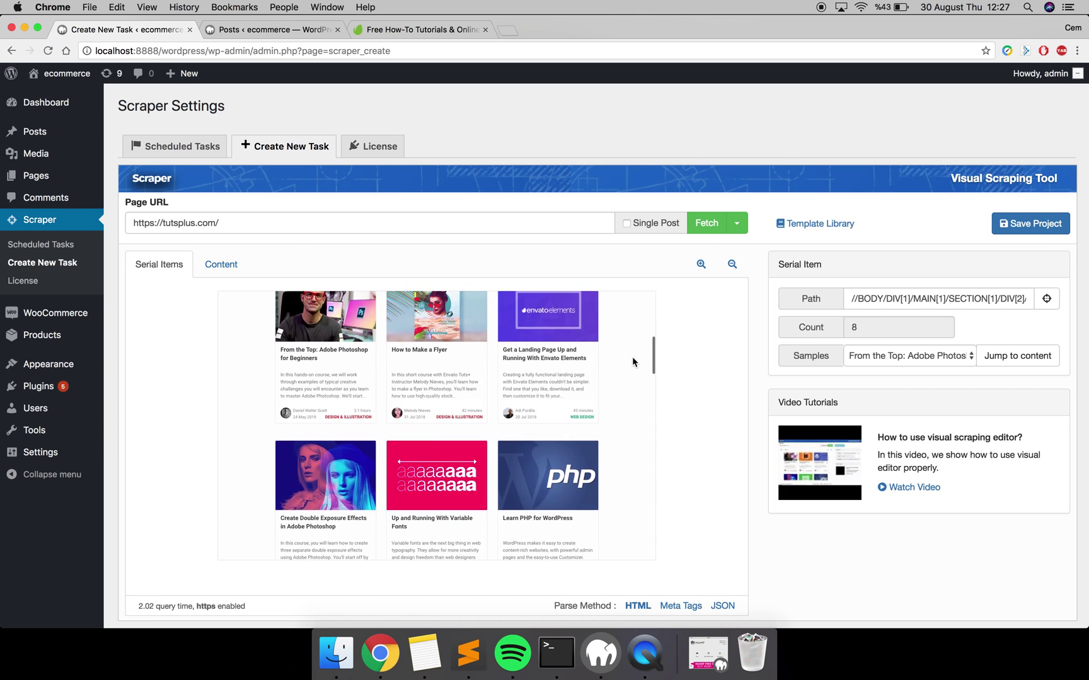
pyautogui.scroll(2, 632, 356)
pyautogui.click(888, 357)
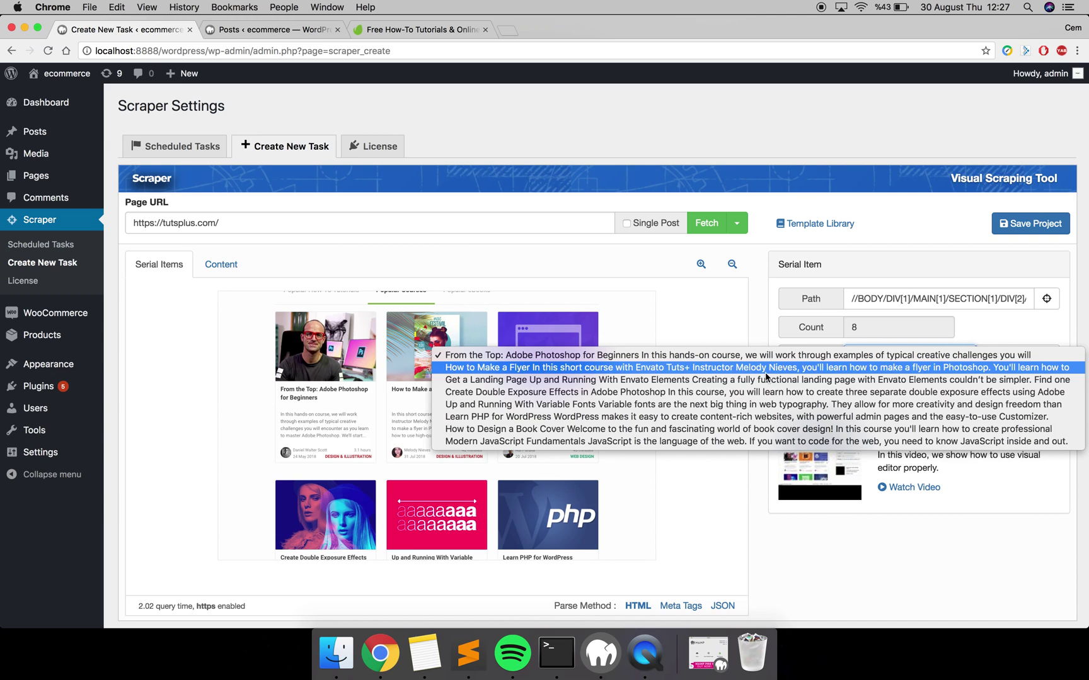
pyautogui.click(807, 326)
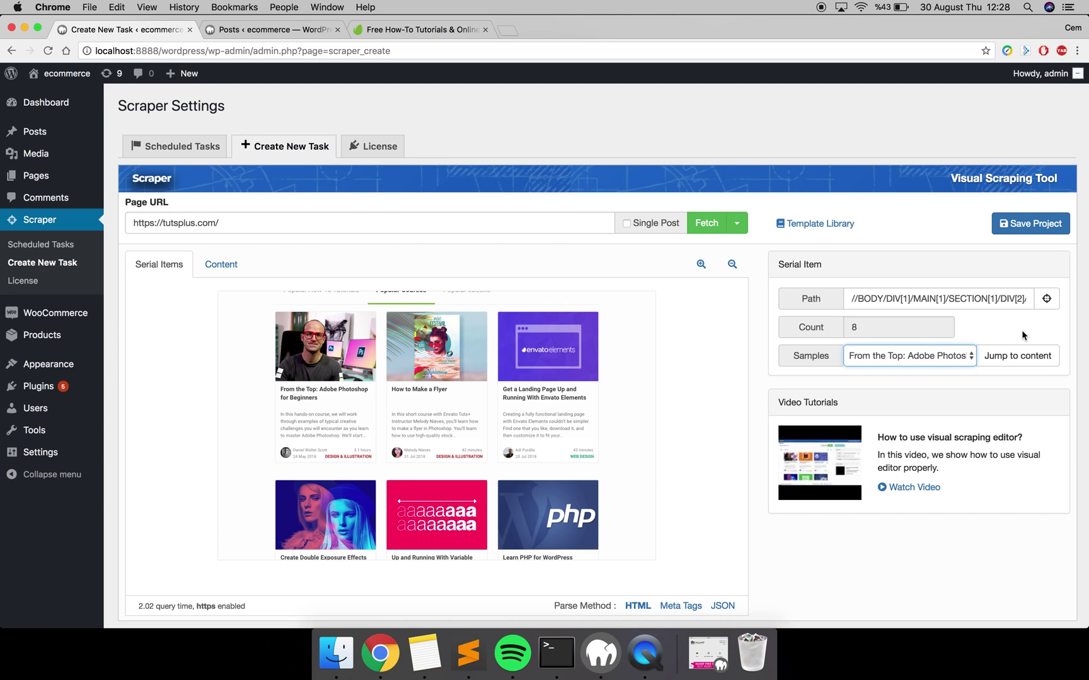
pyautogui.click(992, 320)
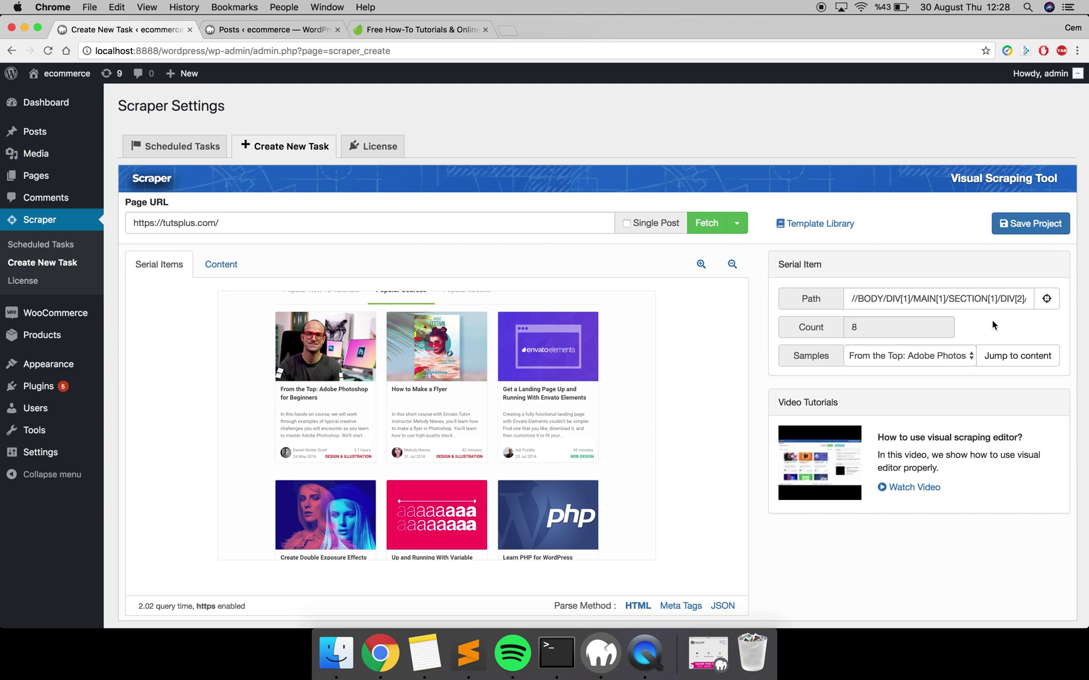
pyautogui.click(1018, 356)
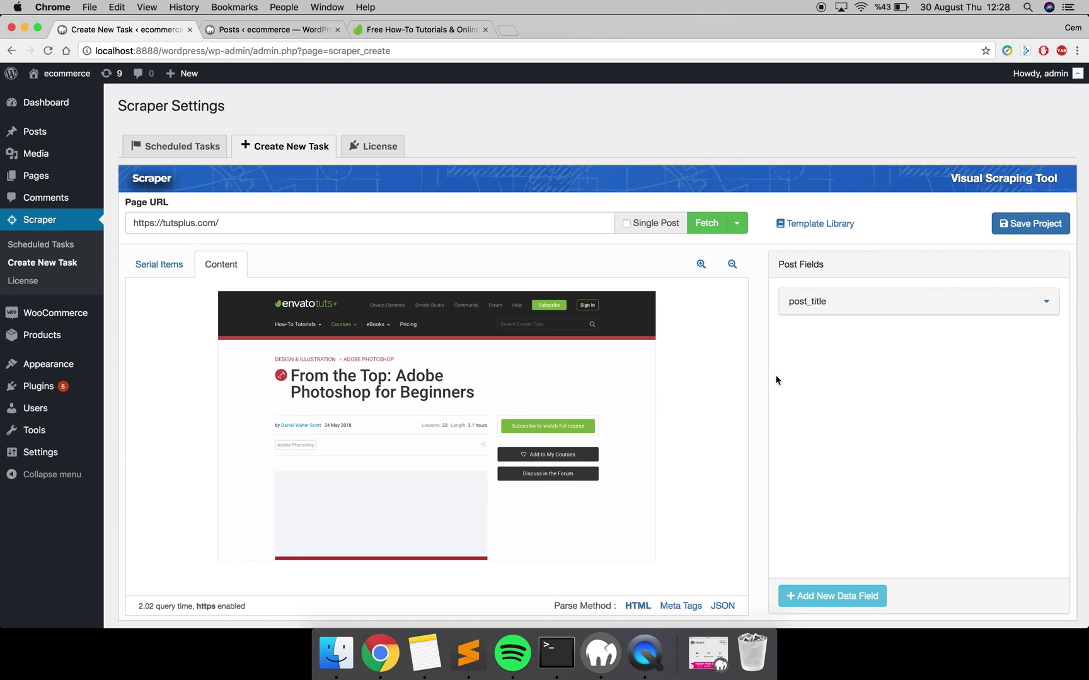
# - Map the post_title field to the course heading on the content page and check its sample text
pyautogui.click(920, 309)
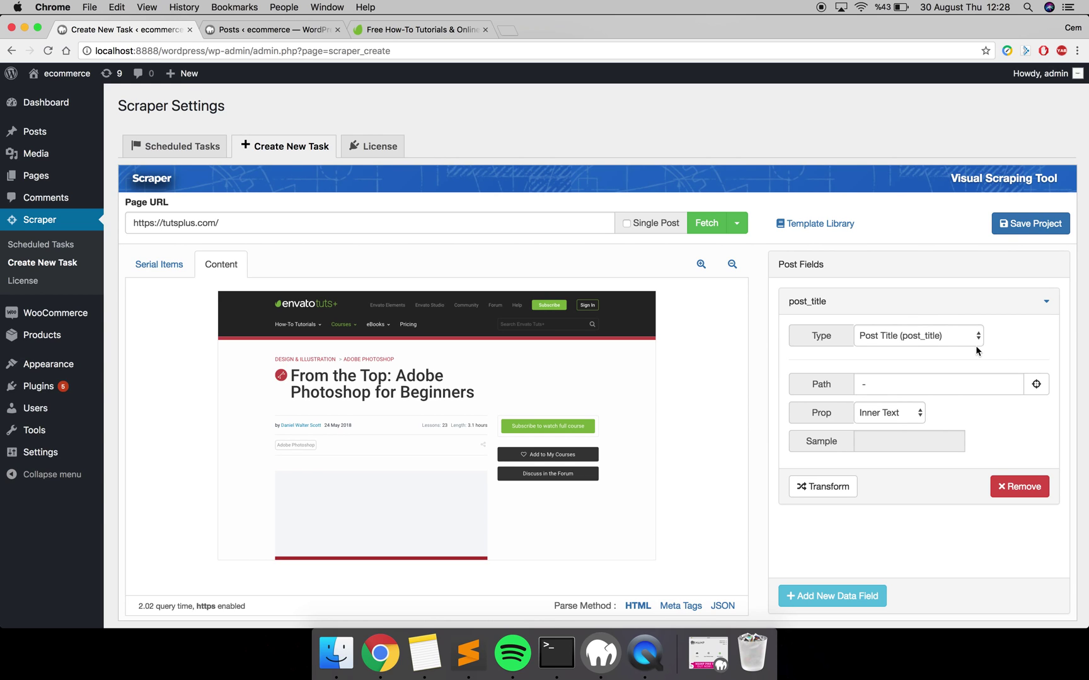
pyautogui.click(1033, 384)
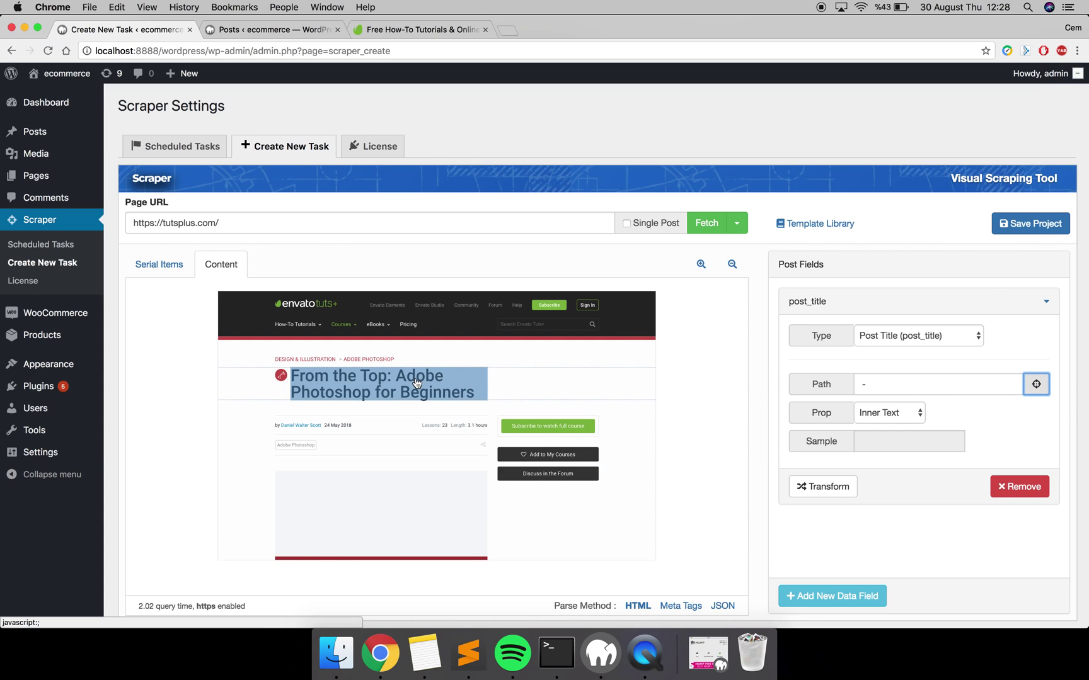
pyautogui.click(416, 381)
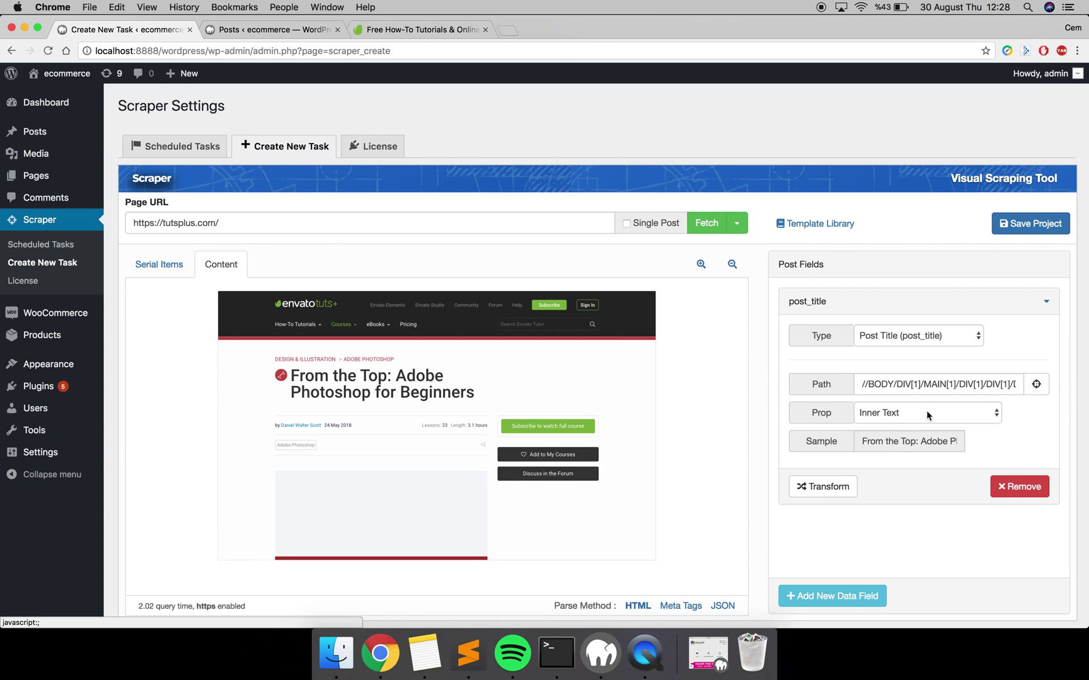
pyautogui.moveTo(856, 441); pyautogui.dragTo(972, 439)
pyautogui.click(972, 439)
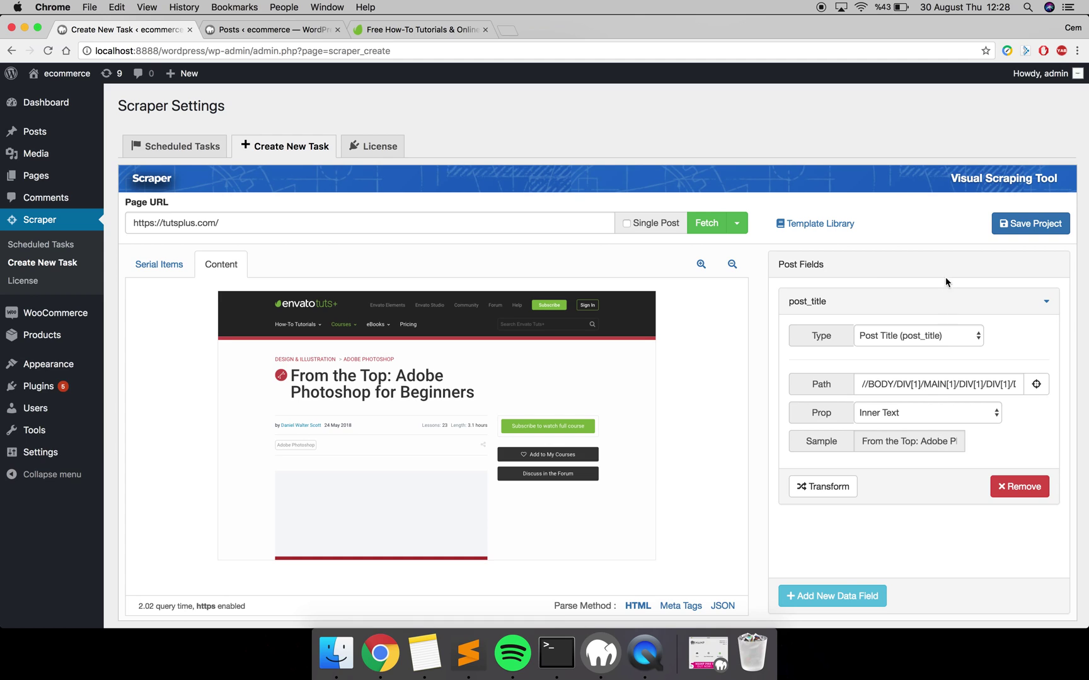
pyautogui.click(958, 307)
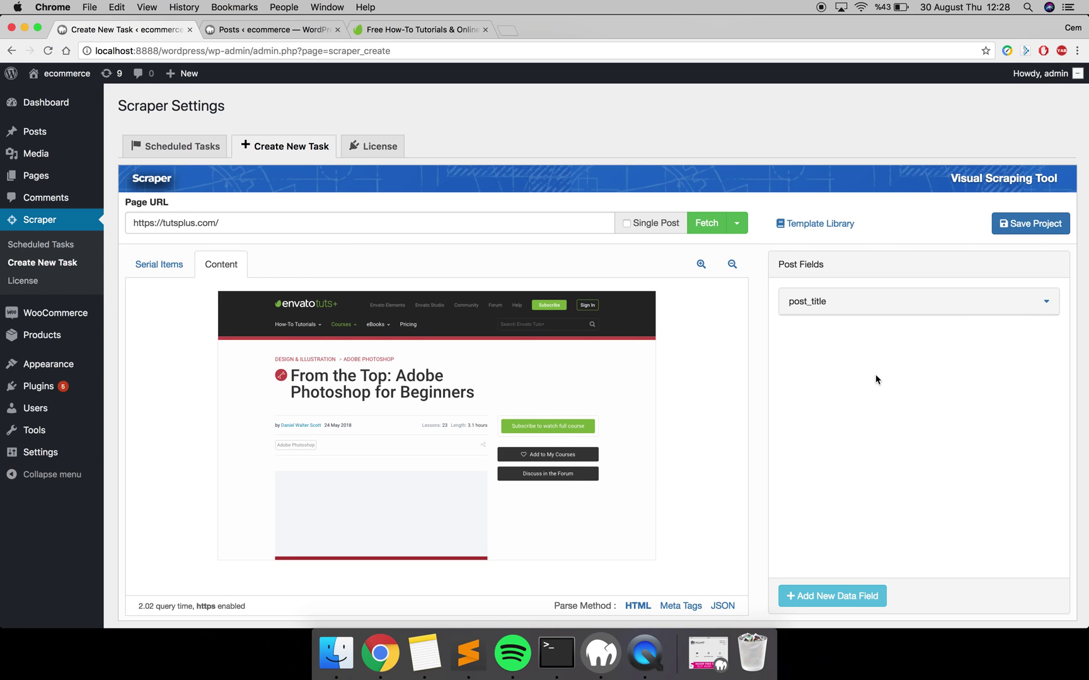
# - Add a post_content data field and map it to the course description paragraph below the video preview
pyautogui.scroll(-5, 641, 434)
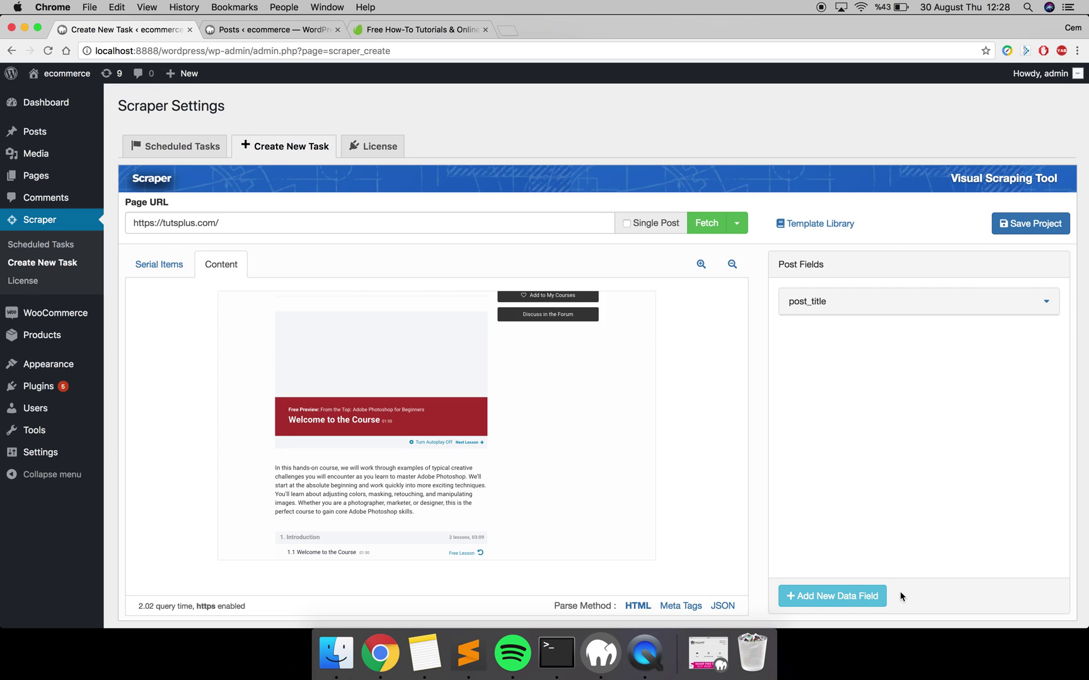
pyautogui.click(872, 599)
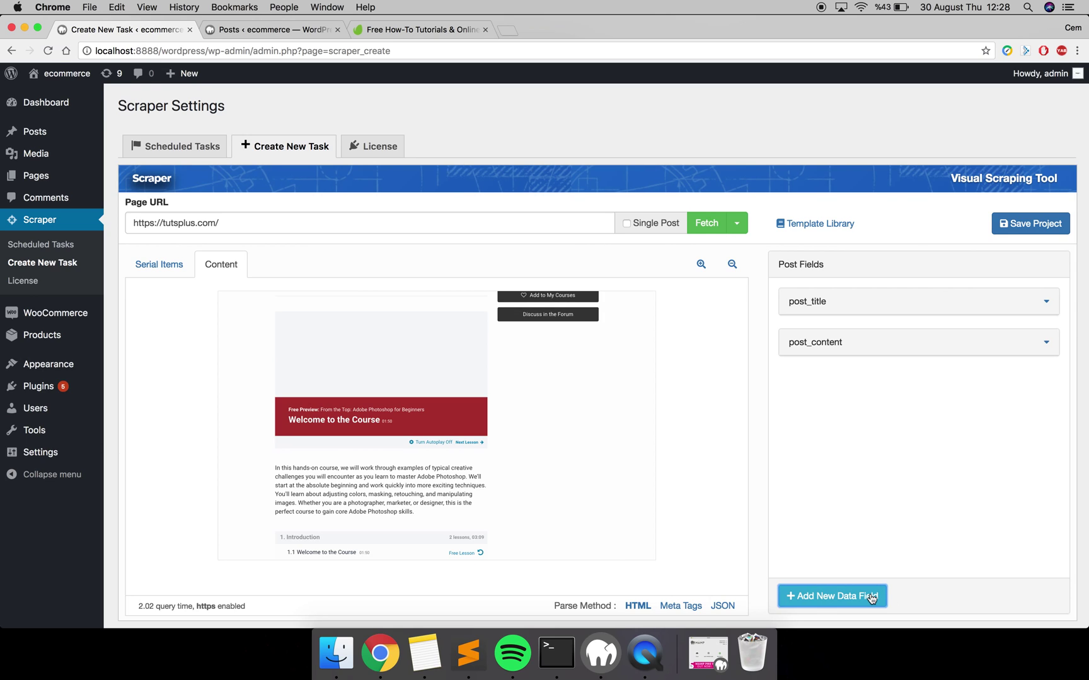
pyautogui.click(892, 344)
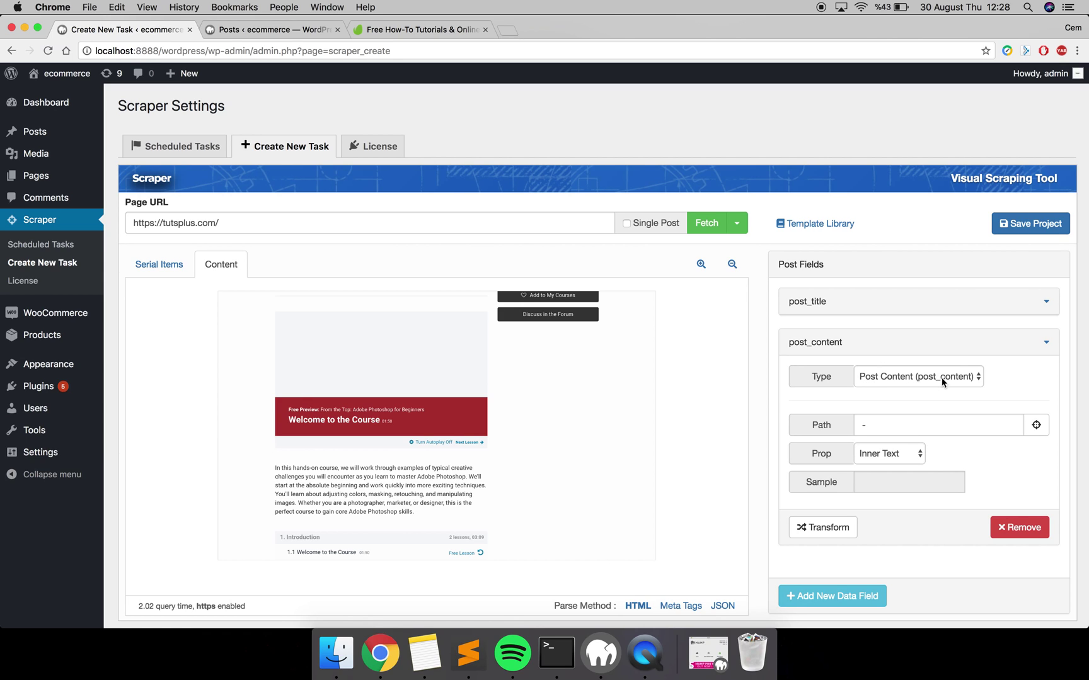
pyautogui.click(1041, 427)
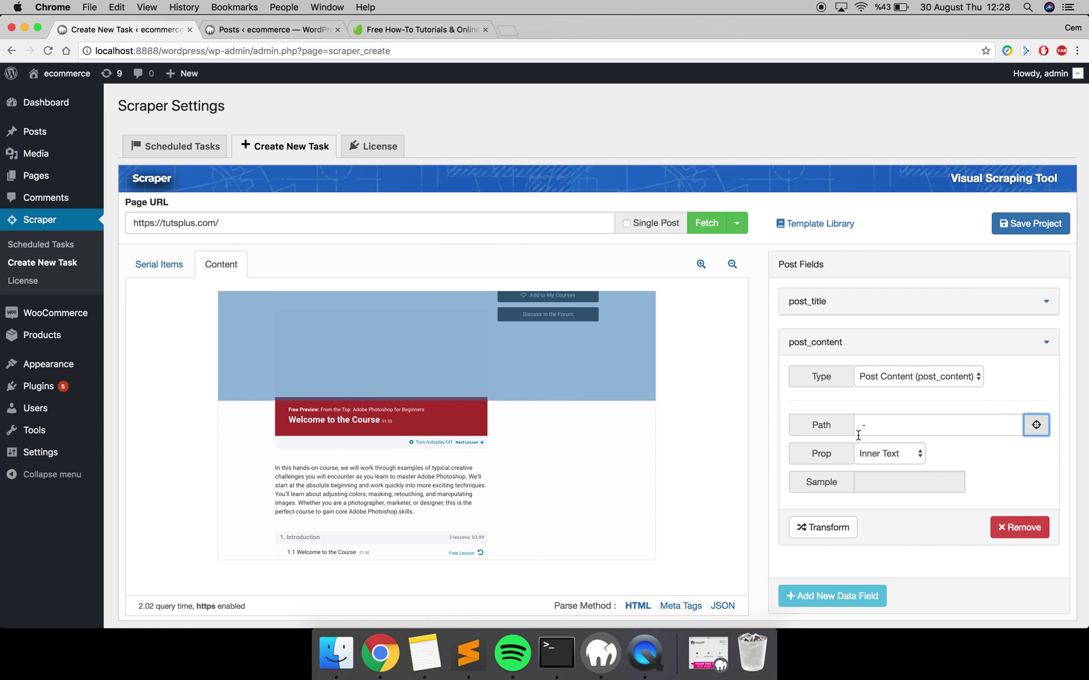
pyautogui.click(394, 480)
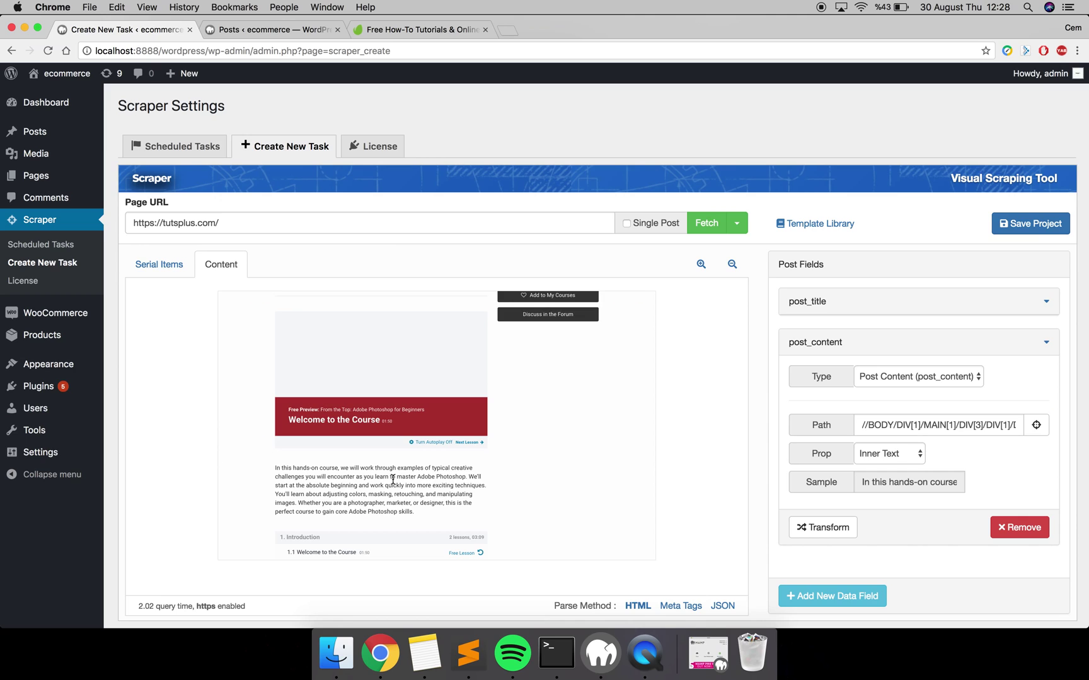
pyautogui.moveTo(862, 480); pyautogui.dragTo(976, 485)
pyautogui.click(975, 485)
pyautogui.click(911, 352)
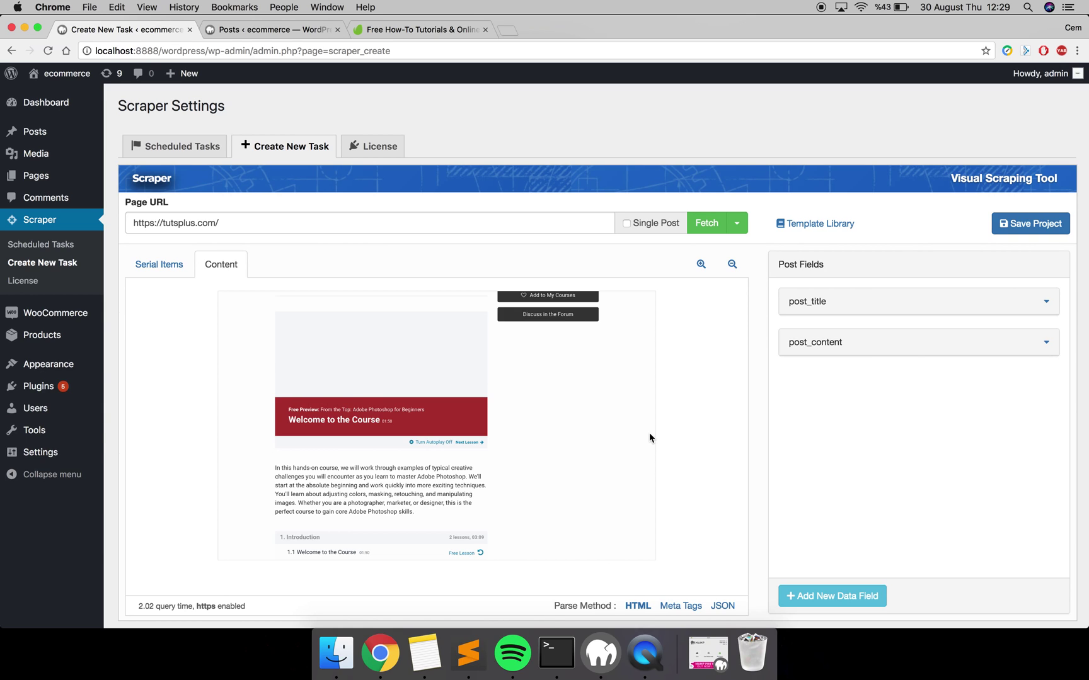
# - Look through the course page for an image and add a third data field of type Featured Image
pyautogui.scroll(5, 607, 434)
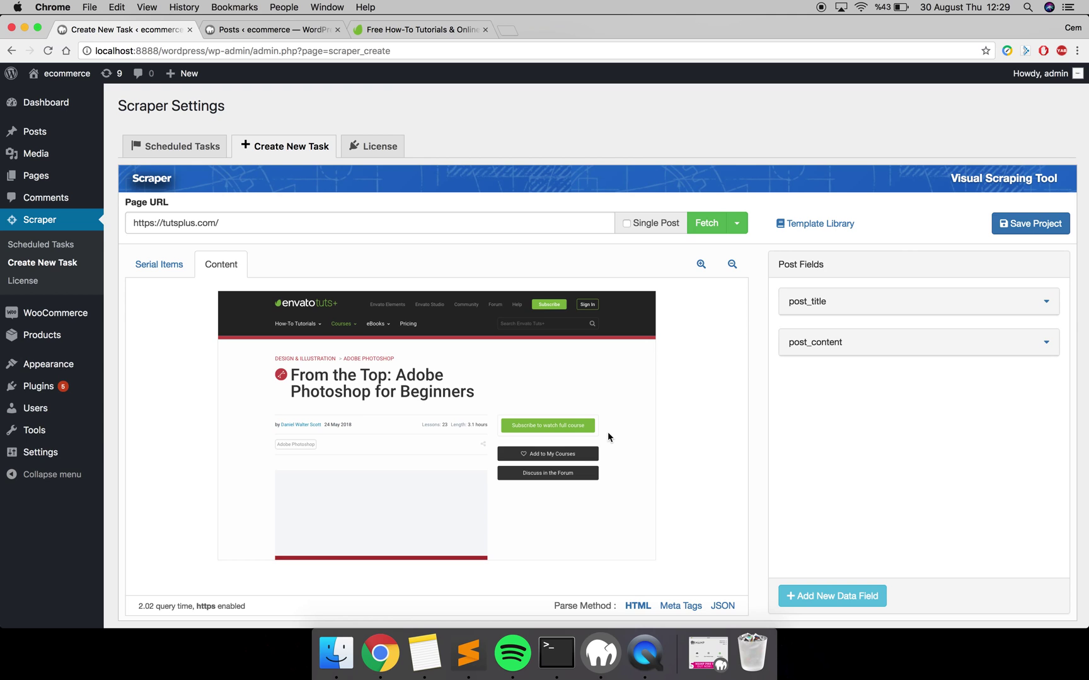
pyautogui.scroll(-10, 608, 435)
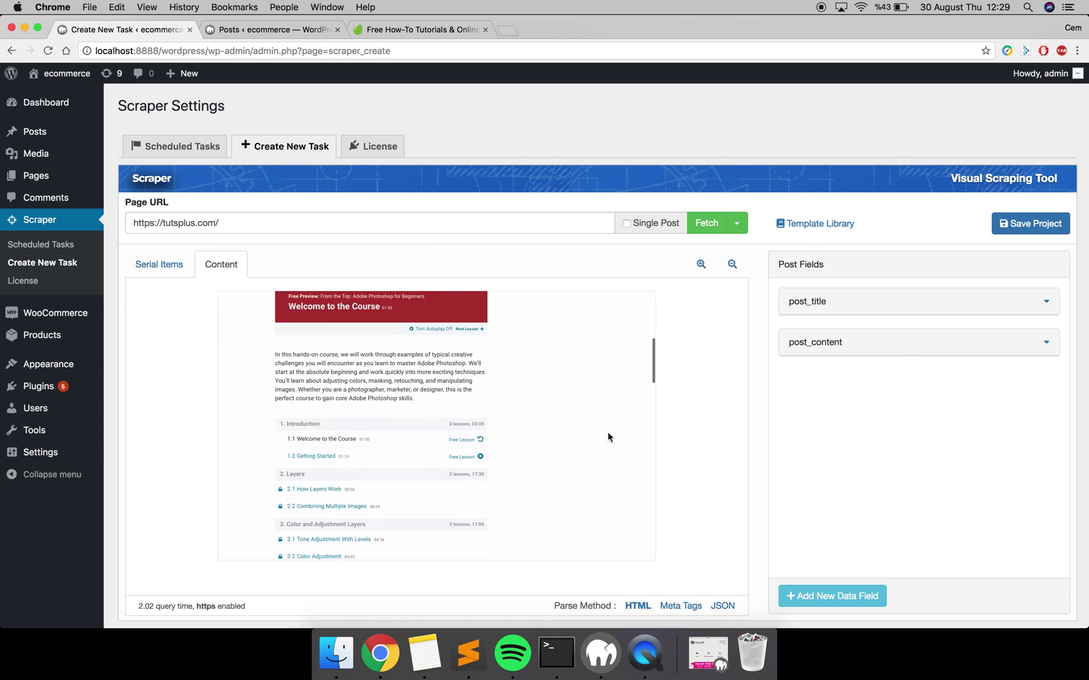
pyautogui.scroll(-10, 608, 435)
pyautogui.scroll(4, 607, 435)
pyautogui.scroll(10, 607, 435)
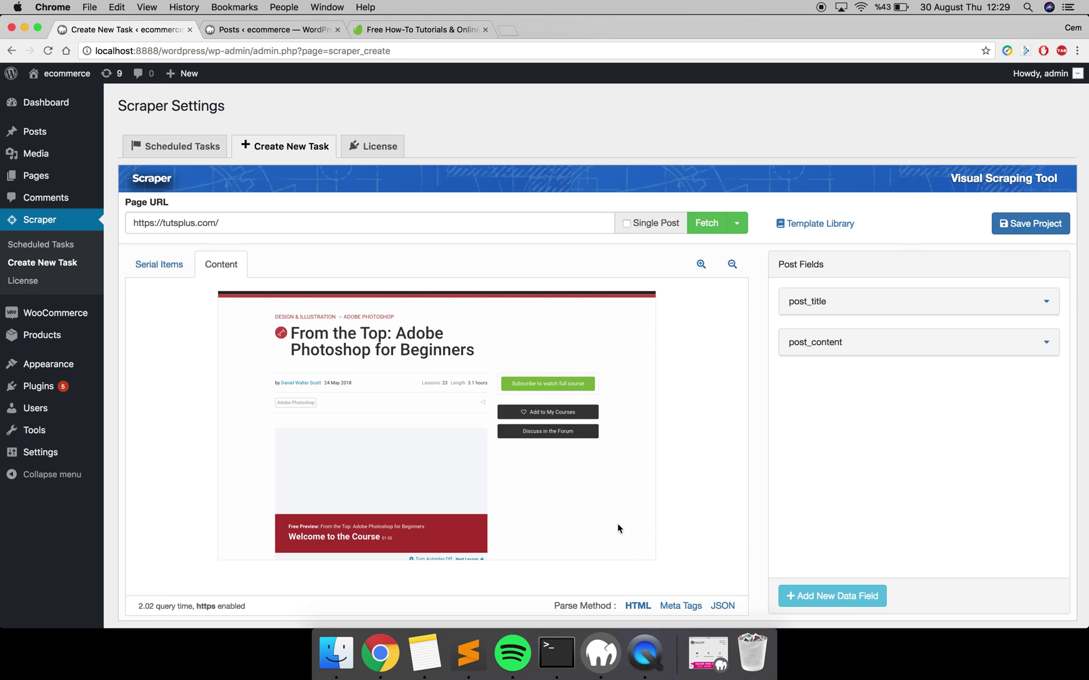
pyautogui.click(868, 599)
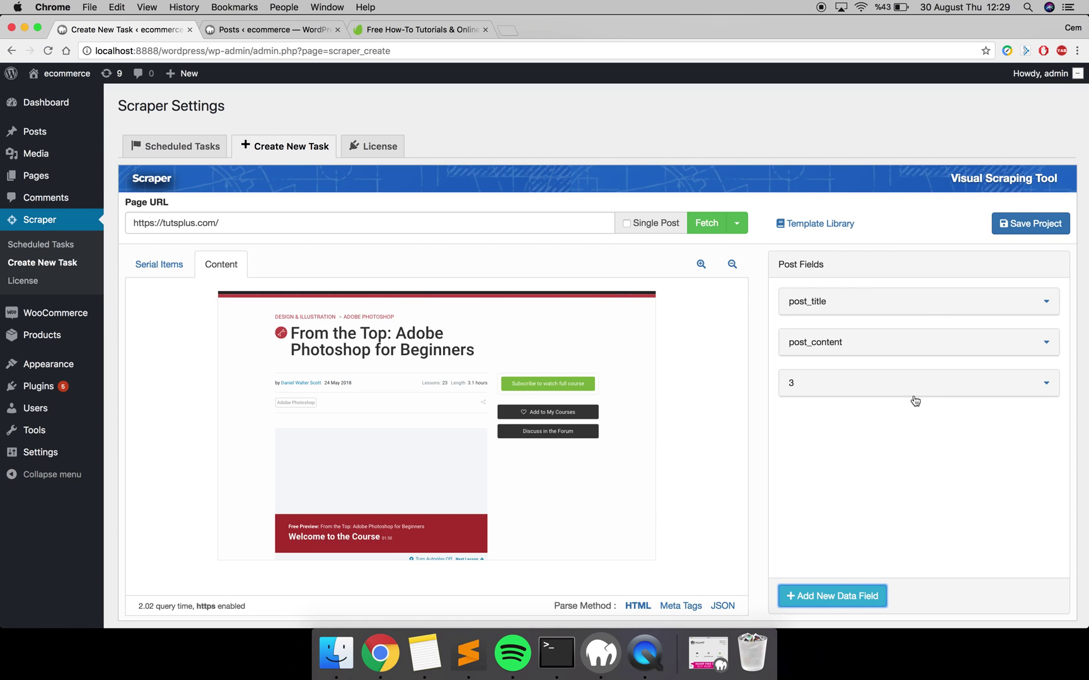
pyautogui.click(935, 382)
pyautogui.click(919, 417)
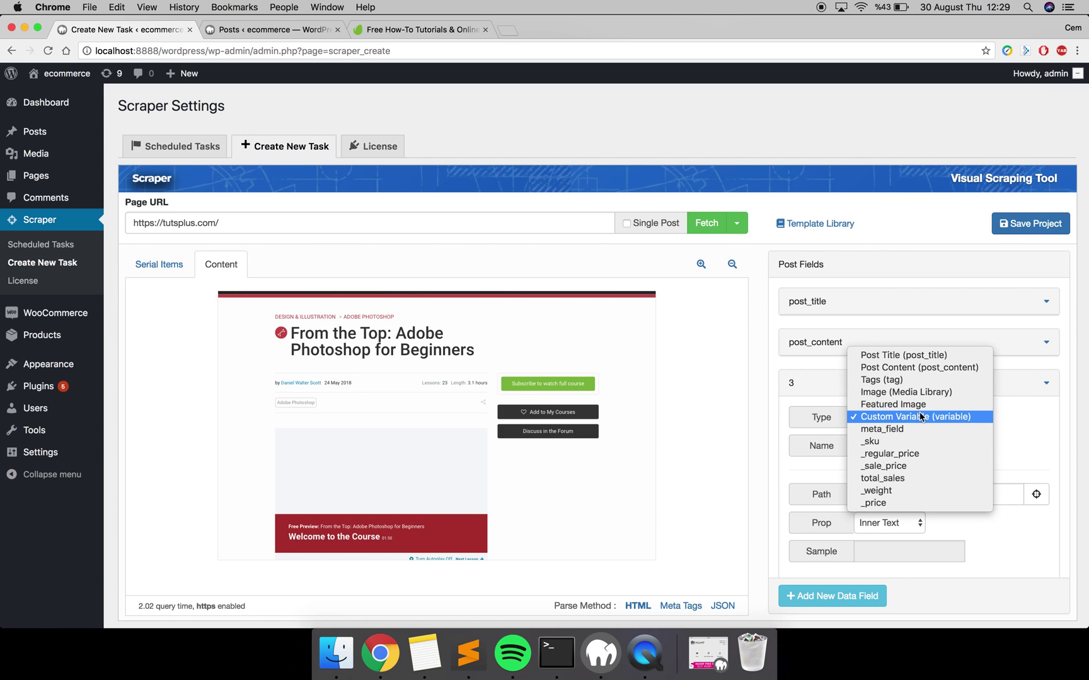
pyautogui.click(927, 405)
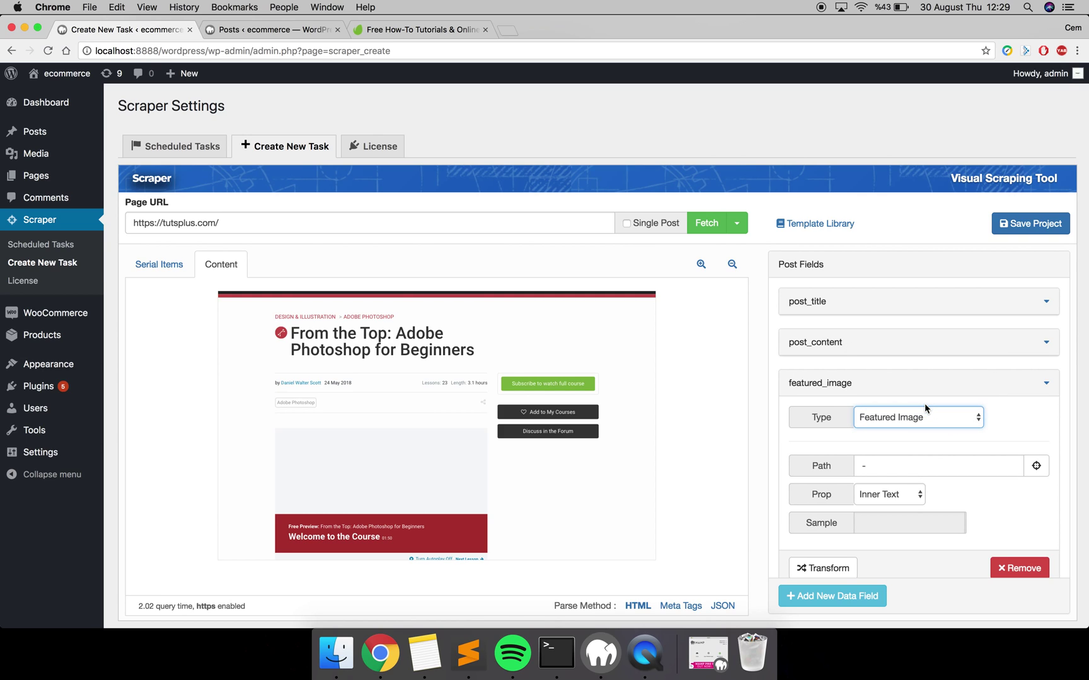
# - Switch the parse method to Meta Tags and map featured_image to the og:image tag, using its attr:content value as the property
pyautogui.click(685, 608)
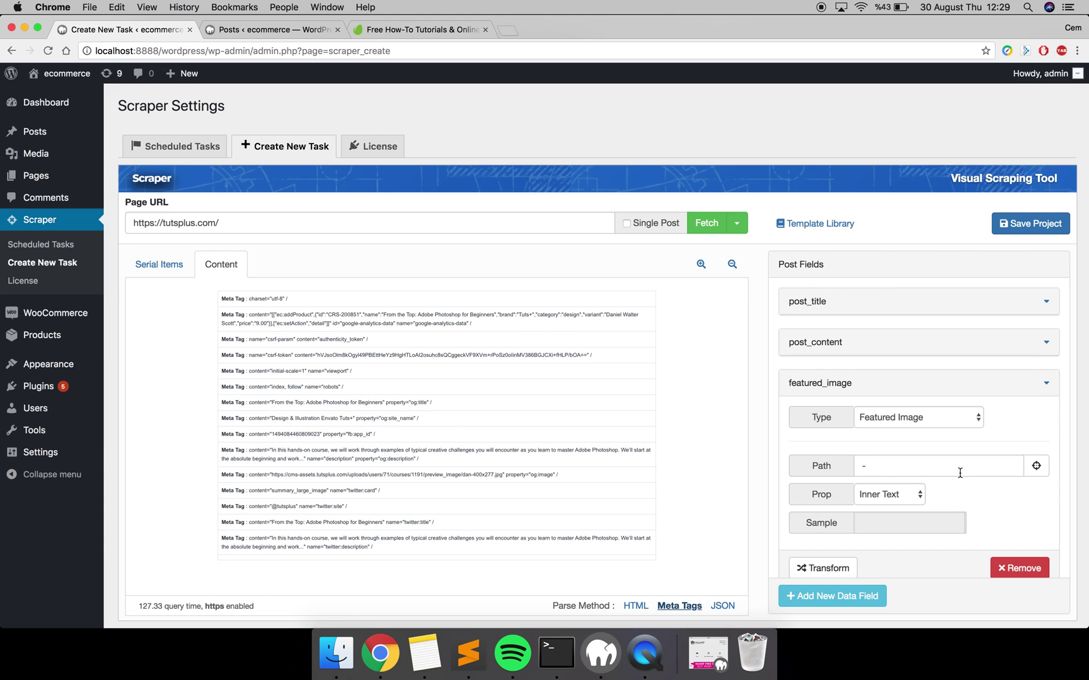
pyautogui.click(1035, 467)
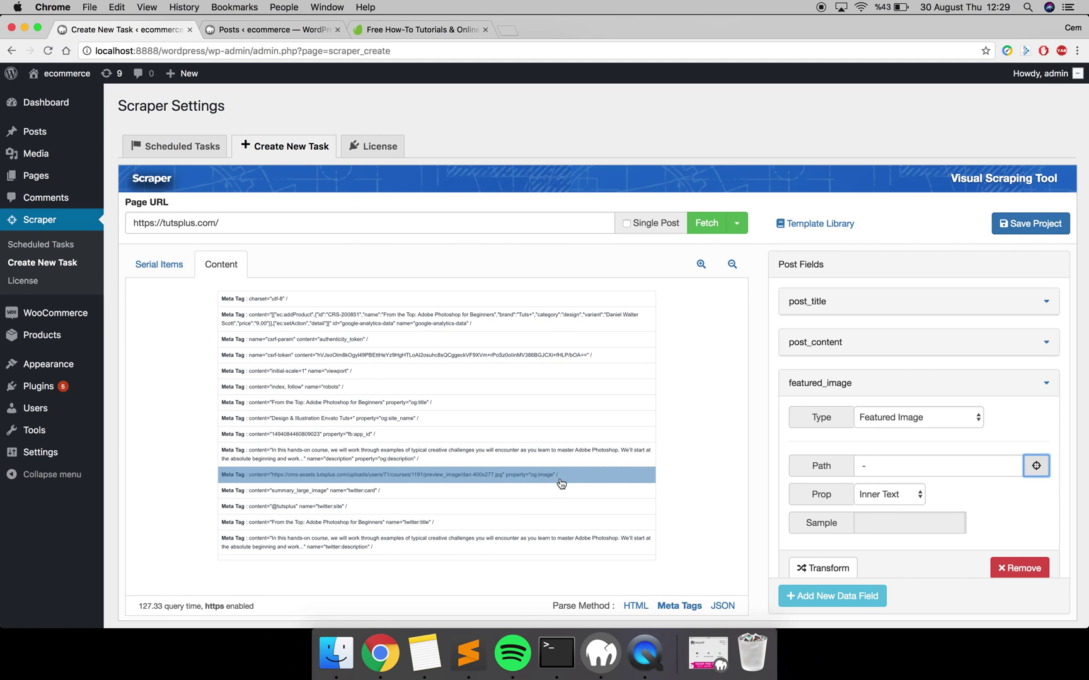
pyautogui.click(508, 483)
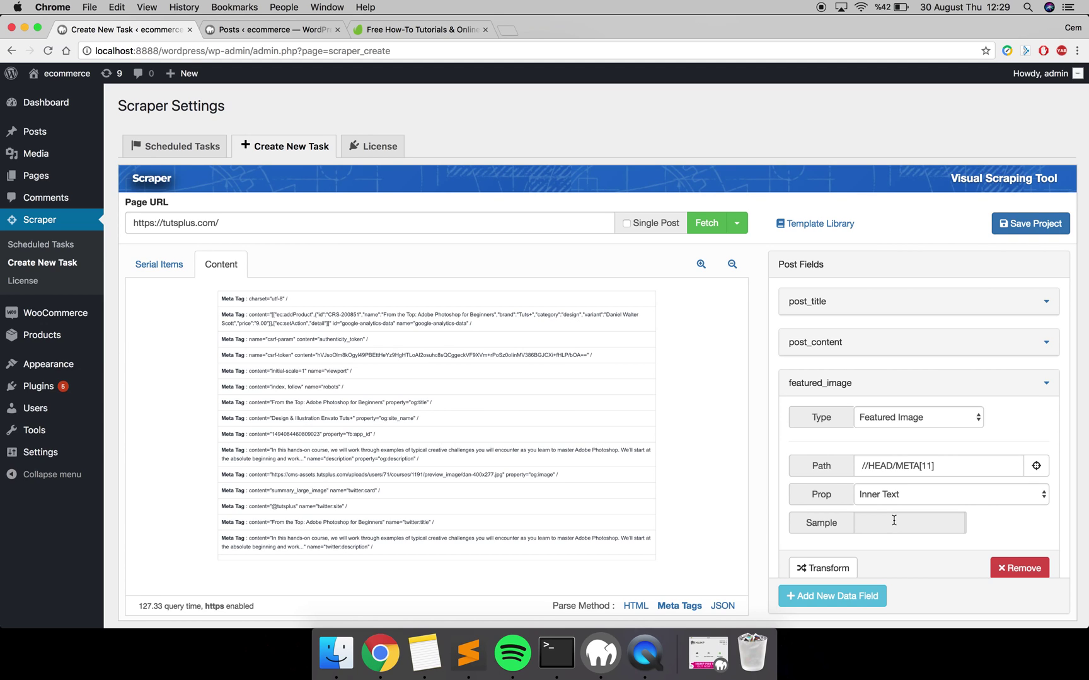
pyautogui.click(884, 496)
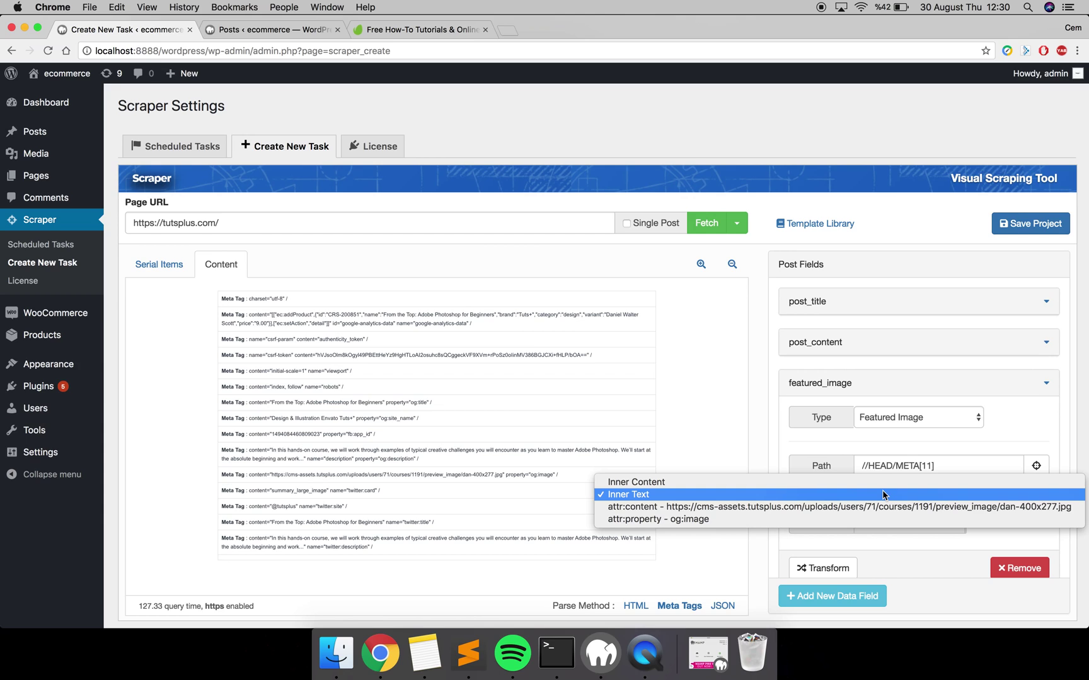
pyautogui.click(857, 506)
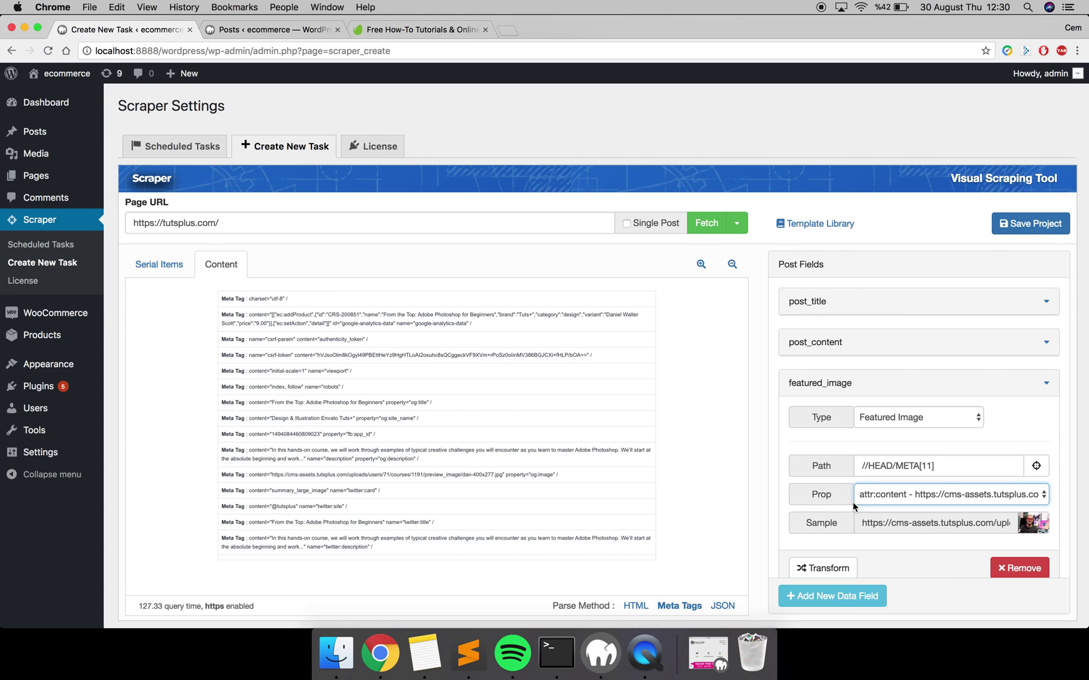
pyautogui.click(851, 481)
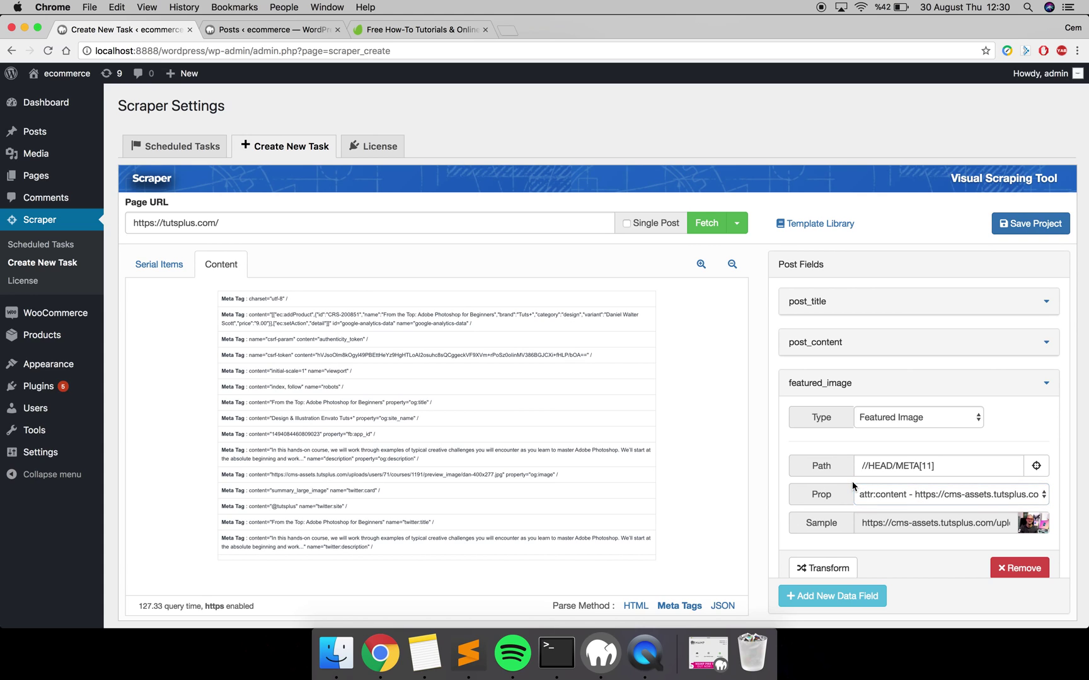
pyautogui.click(872, 382)
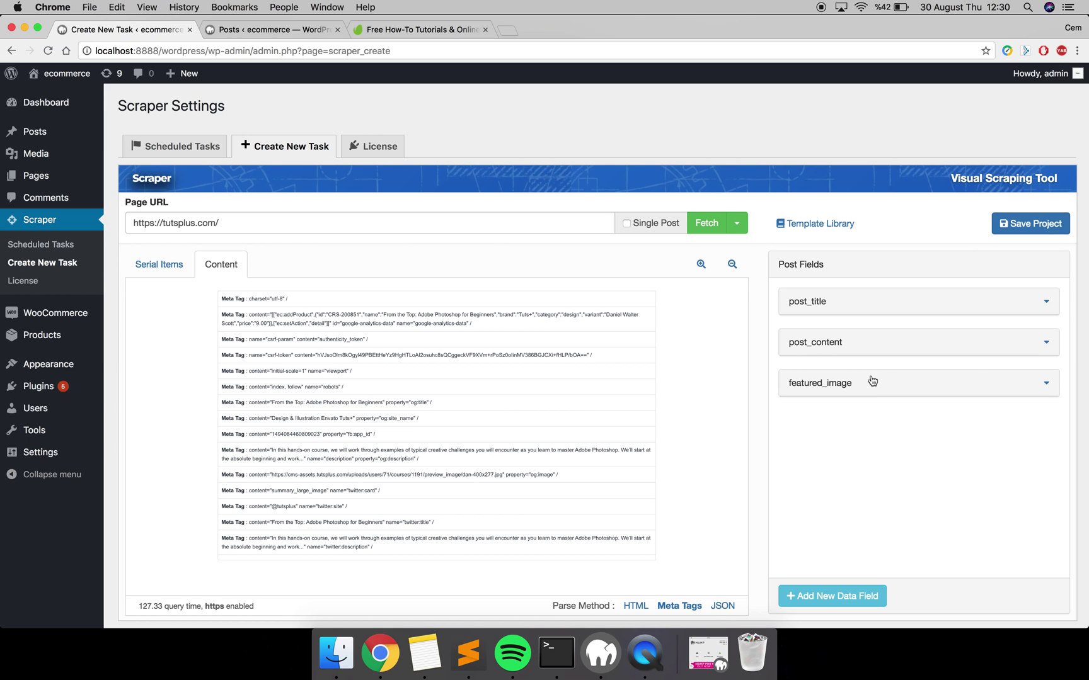
# - Save the scraper project as a task named "Envato Tutorial Plus", keeping the default schedule, category, status and post type
pyautogui.click(1019, 230)
pyautogui.click(510, 267)
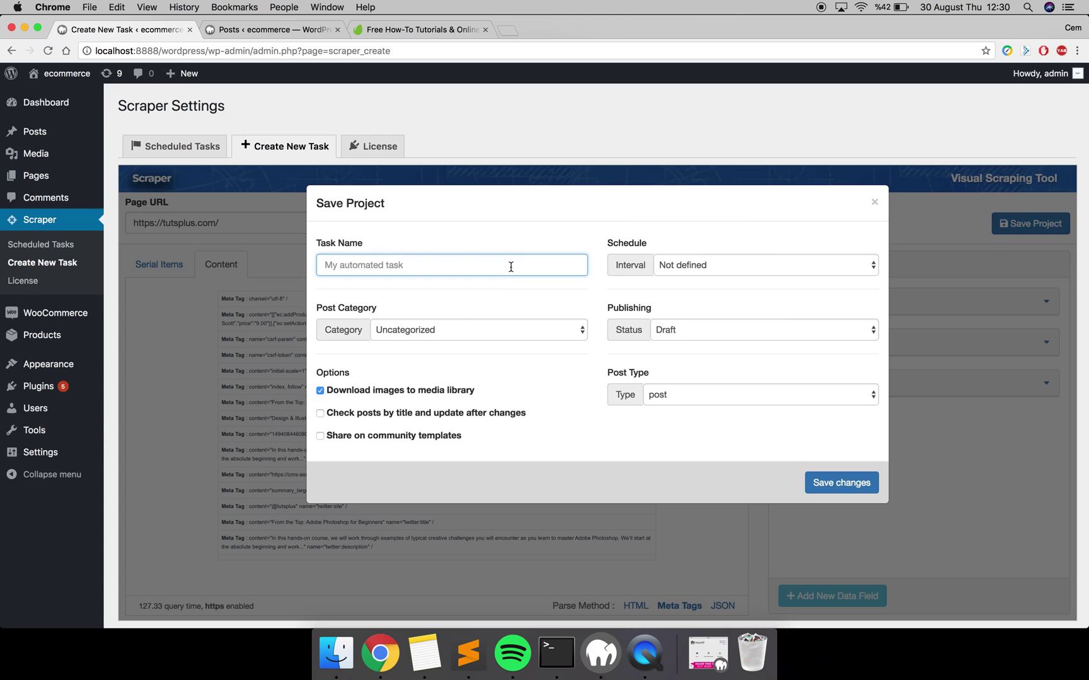
pyautogui.write('Envato Tutorial Plus')
pyautogui.click(826, 485)
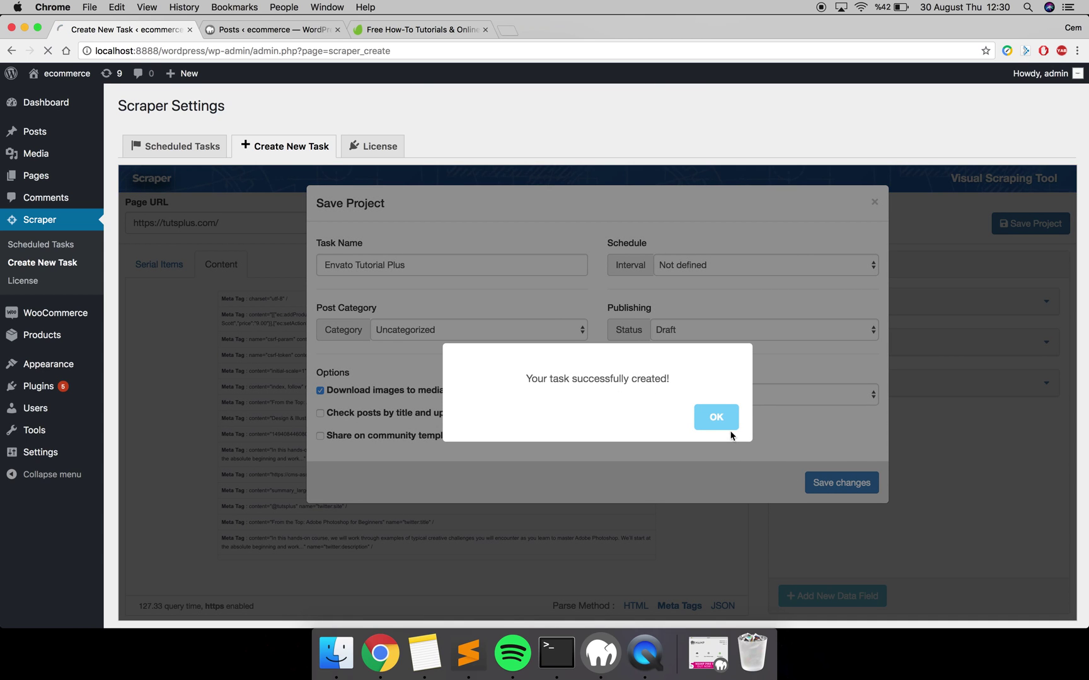
pyautogui.click(727, 423)
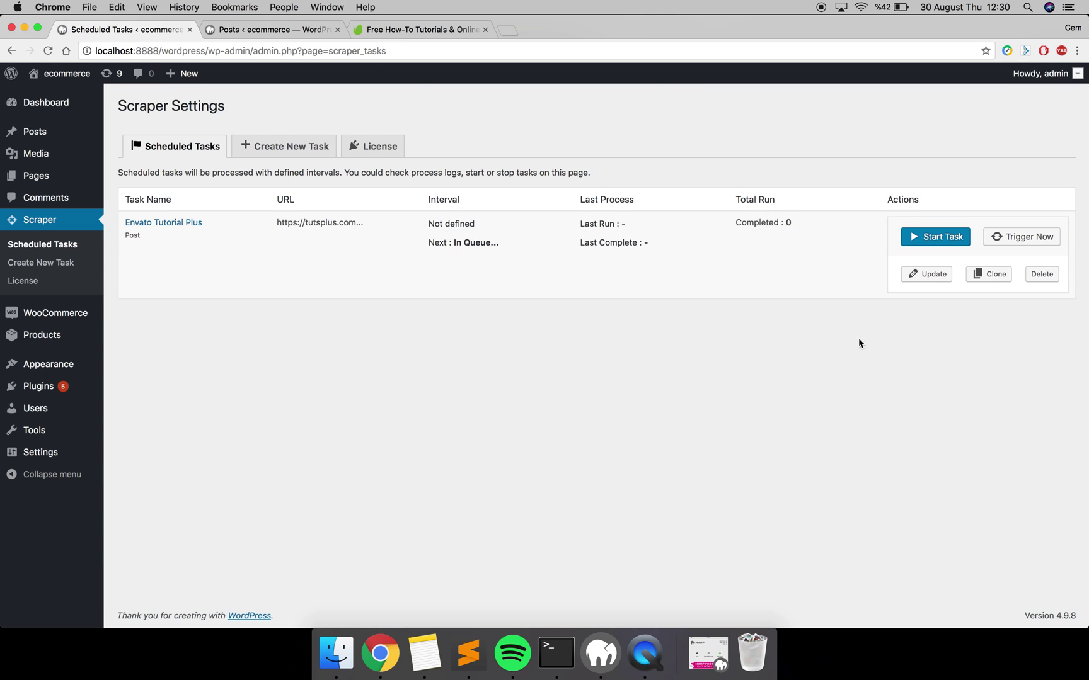
# - Trigger the Envato Tutorial Plus task immediately and open the first three processed posts from its log in separate tabs
pyautogui.click(1024, 237)
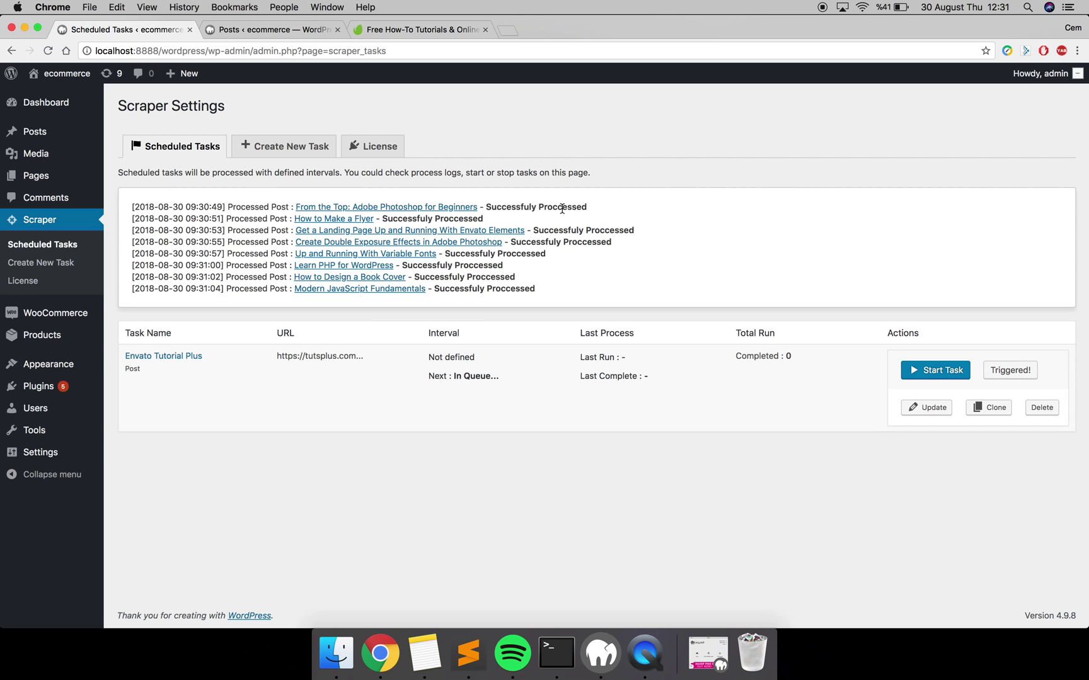
pyautogui.keyDown('super'); pyautogui.click(473, 208); pyautogui.keyUp('super')
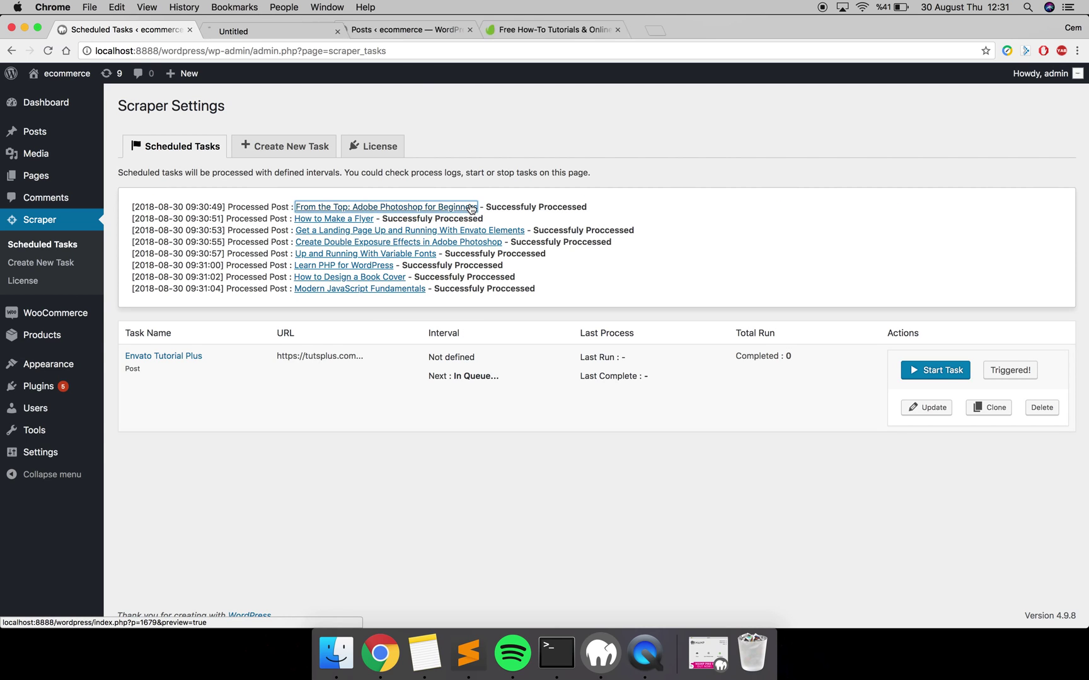
pyautogui.keyDown('super'); pyautogui.click(364, 219); pyautogui.keyUp('super')
pyautogui.keyDown('super'); pyautogui.click(399, 231); pyautogui.keyUp('super')
# - Check the title, featured image and content in the previews of the Adobe Photoshop, flyer and landing page posts
pyautogui.click(296, 30)
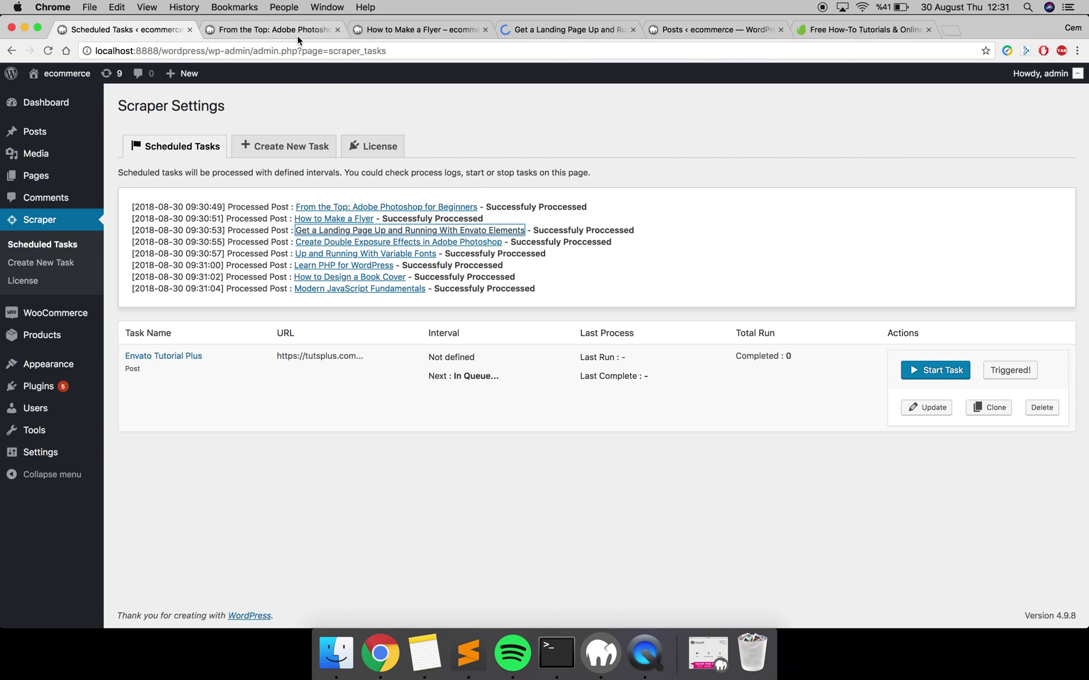
pyautogui.scroll(-5, 539, 346)
pyautogui.scroll(5, 539, 347)
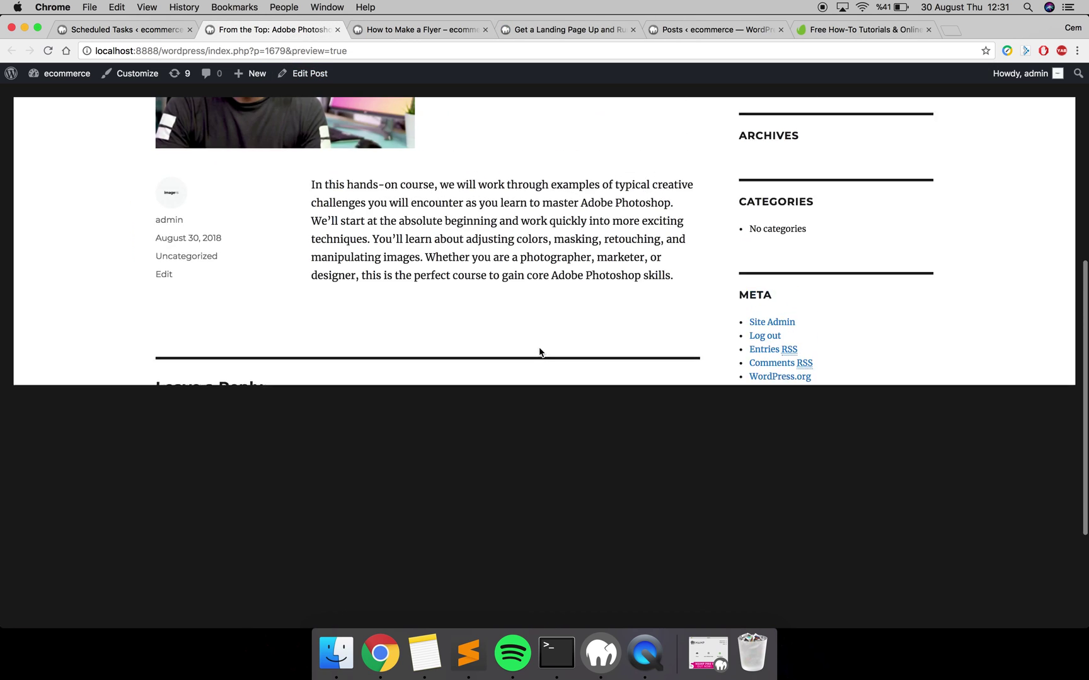
pyautogui.click(430, 29)
pyautogui.scroll(-5, 530, 277)
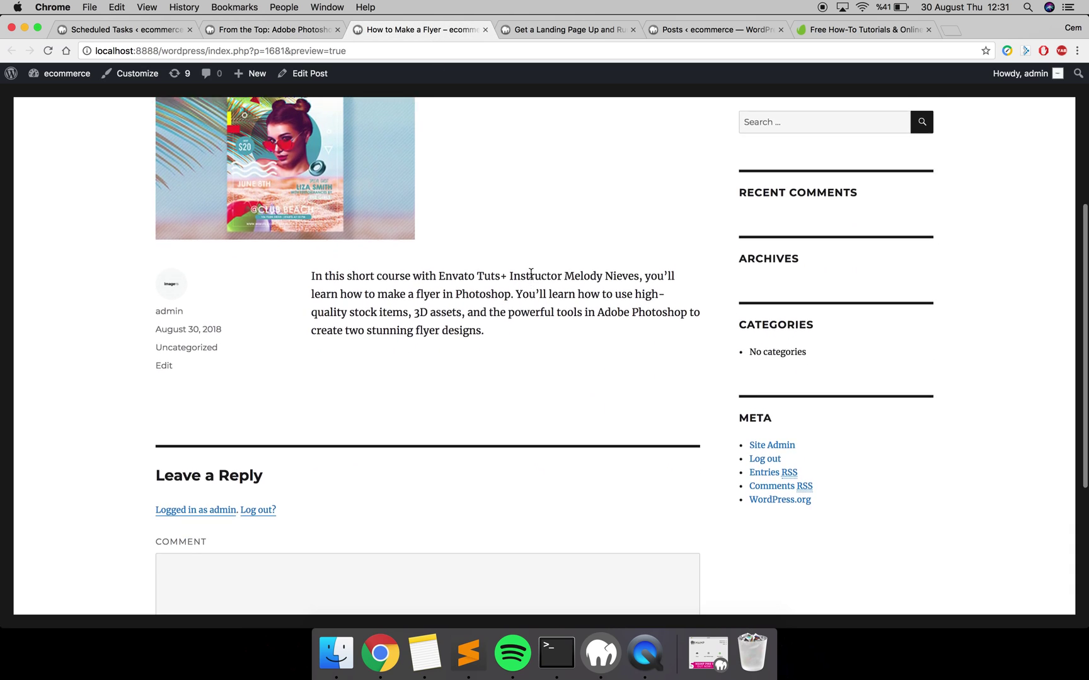
pyautogui.scroll(5, 529, 277)
pyautogui.click(548, 30)
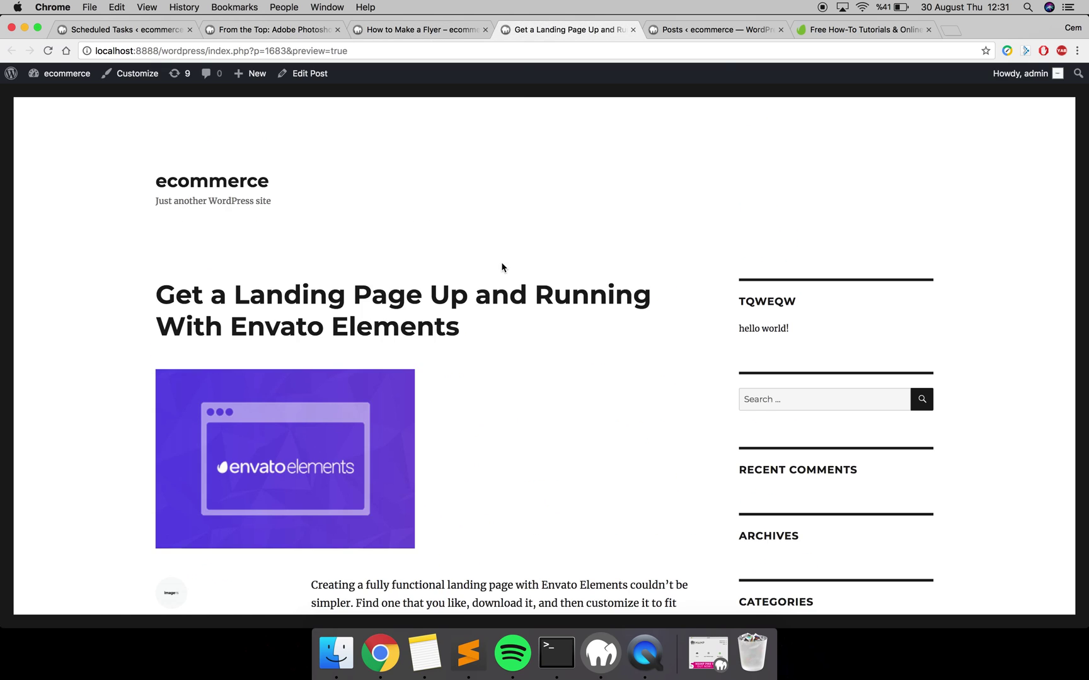
pyautogui.scroll(-5, 501, 267)
pyautogui.scroll(3, 501, 267)
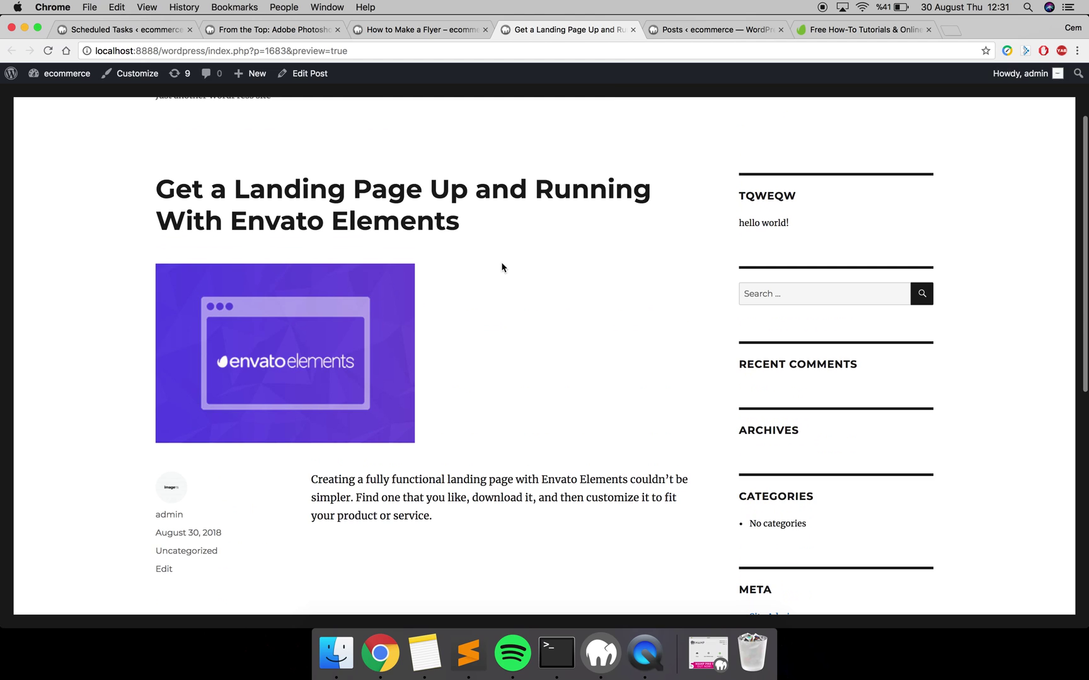
# - Reload the list of all posts, open "How to Design a Book Cover" for editing and check its featured image
pyautogui.click(667, 31)
pyautogui.click(30, 158)
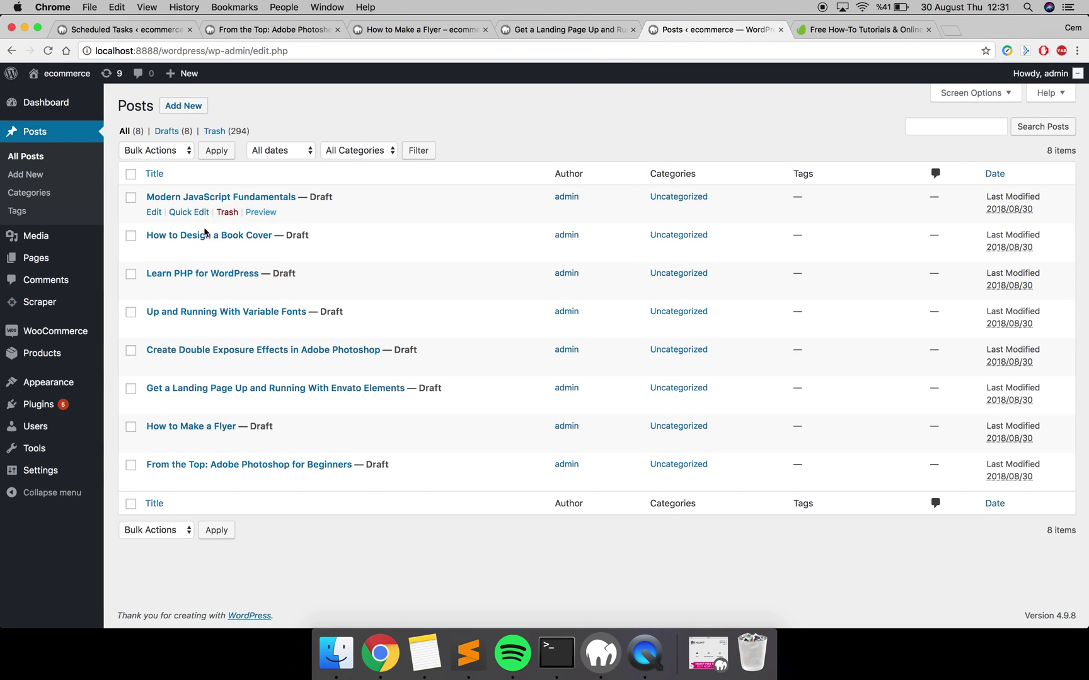
pyautogui.click(153, 250)
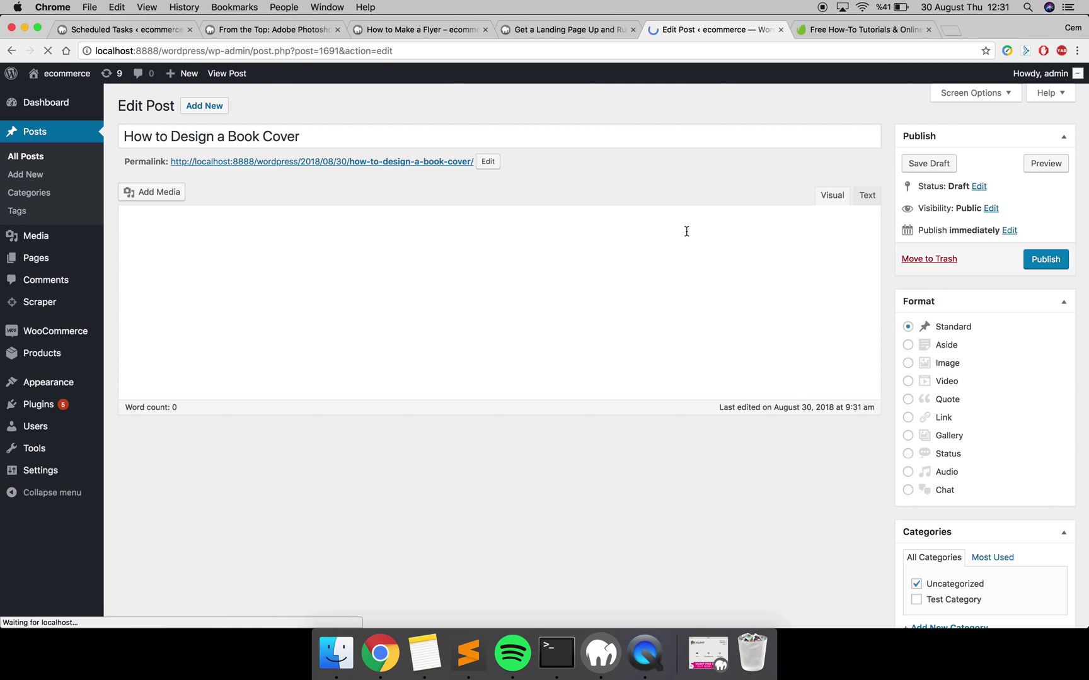
pyautogui.scroll(-5, 780, 230)
pyautogui.scroll(-3, 780, 228)
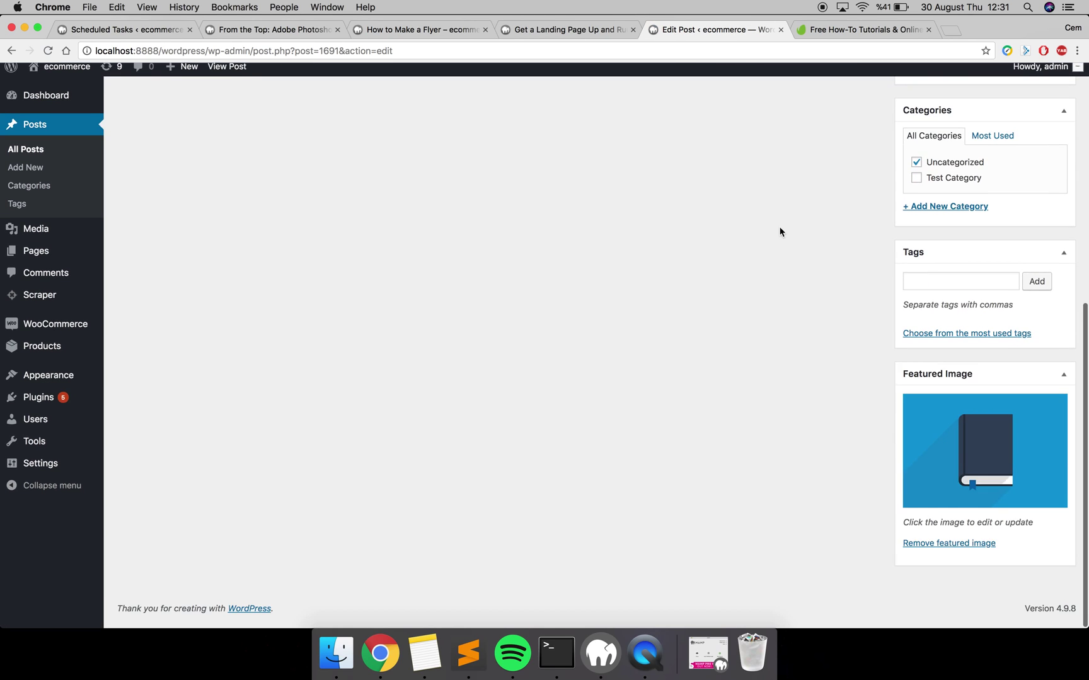